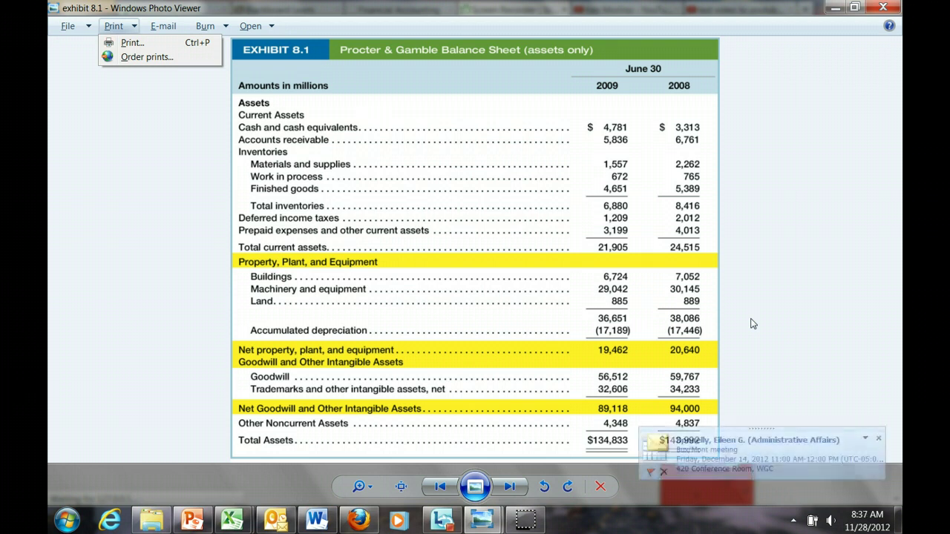
pyautogui.click(753, 323)
pyautogui.hotkey('alt', 'p')
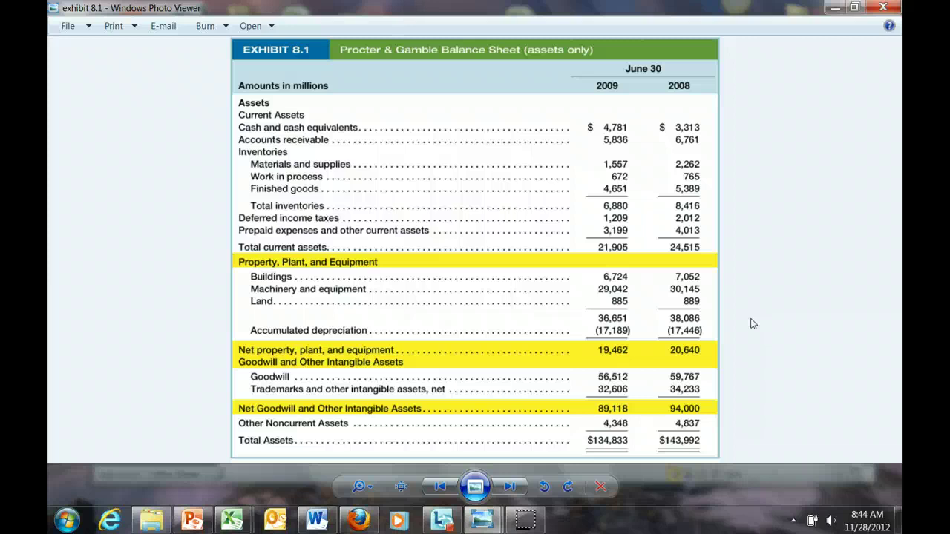
# - Switch from the balance sheet image to the Capital Expenditure Characteristics slide and on to the Depreciation schedule template workbook in Excel
pyautogui.hotkey('alt', 'Tab')
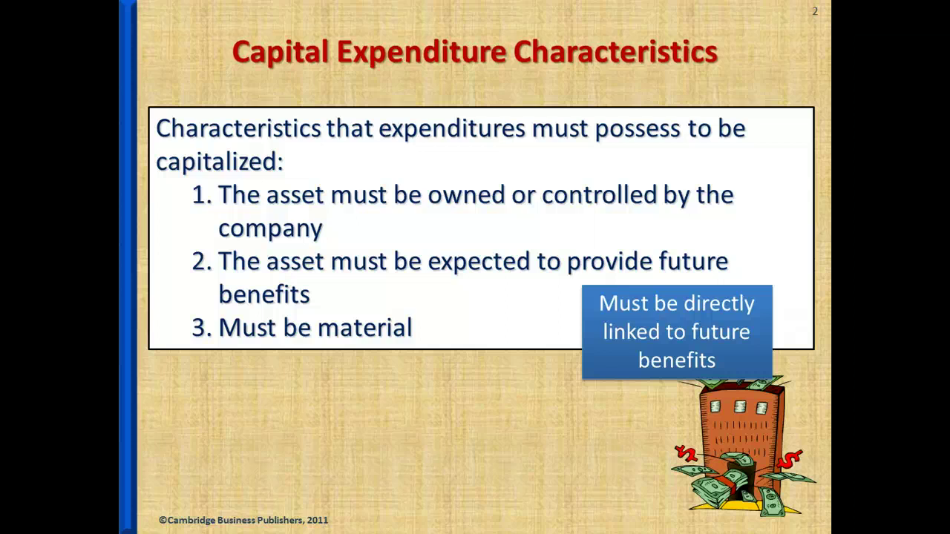
pyautogui.hotkey('alt', 'Tab')
pyautogui.click(431, 384)
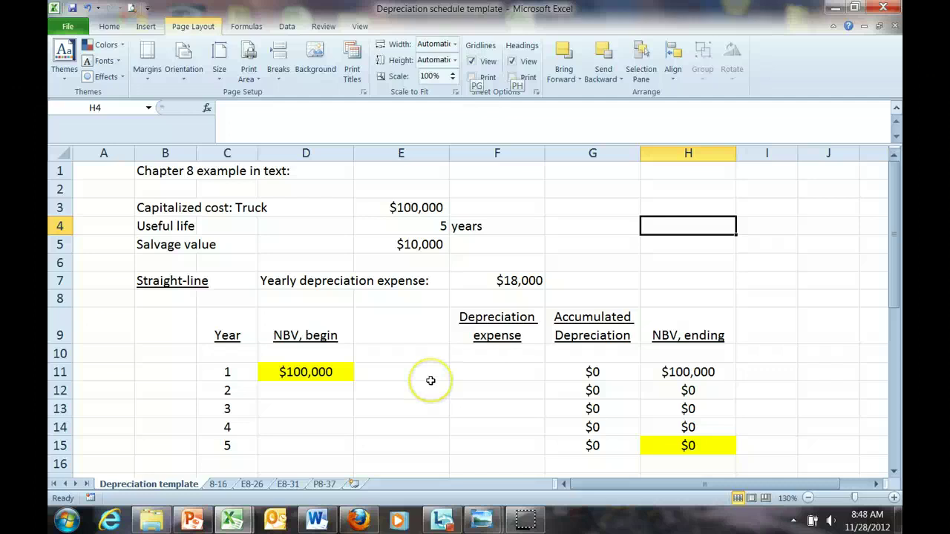
pyautogui.hotkey('alt', 'p')
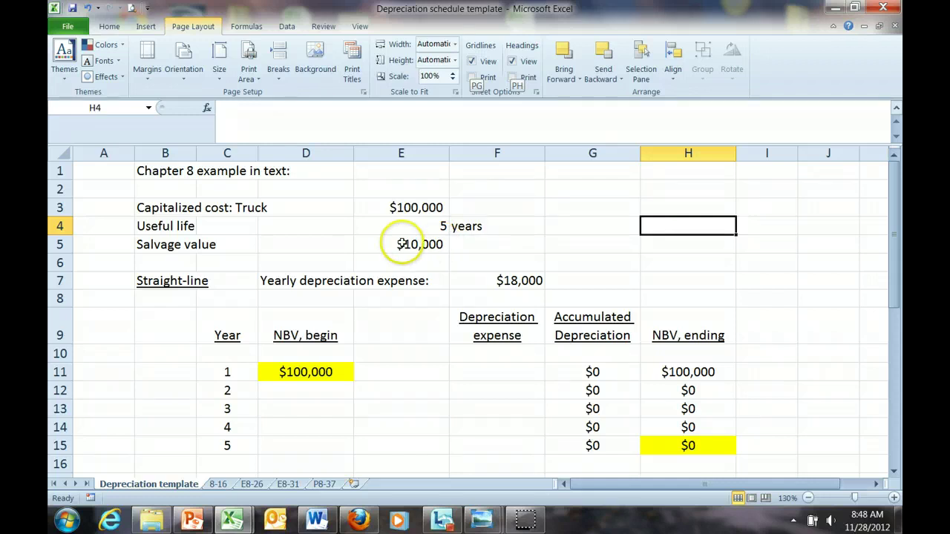
# - Enter the straight-line yearly depreciation expense in F7 as capitalized cost less salvage value over five years, =(E3-E5)/5
pyautogui.click(518, 284)
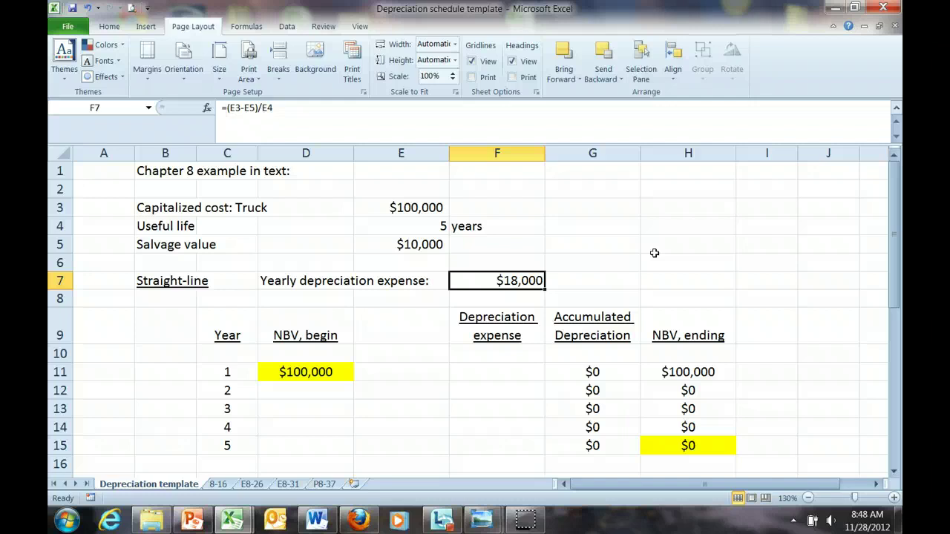
pyautogui.write('=')
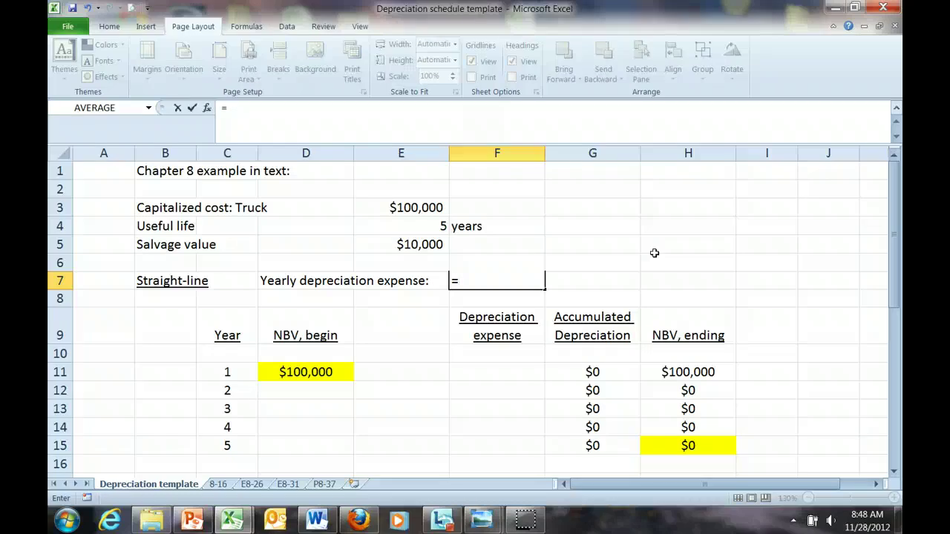
pyautogui.write('(')
pyautogui.click(427, 207)
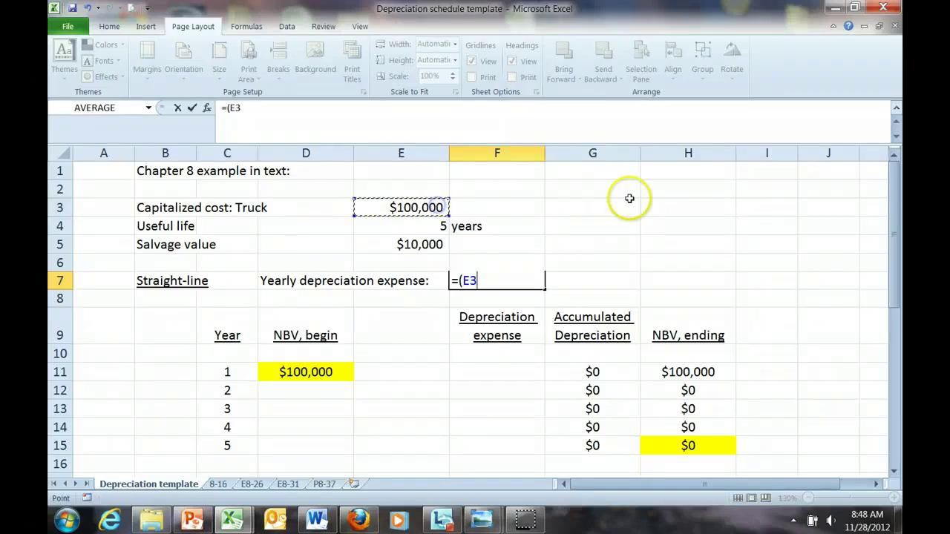
pyautogui.write('-')
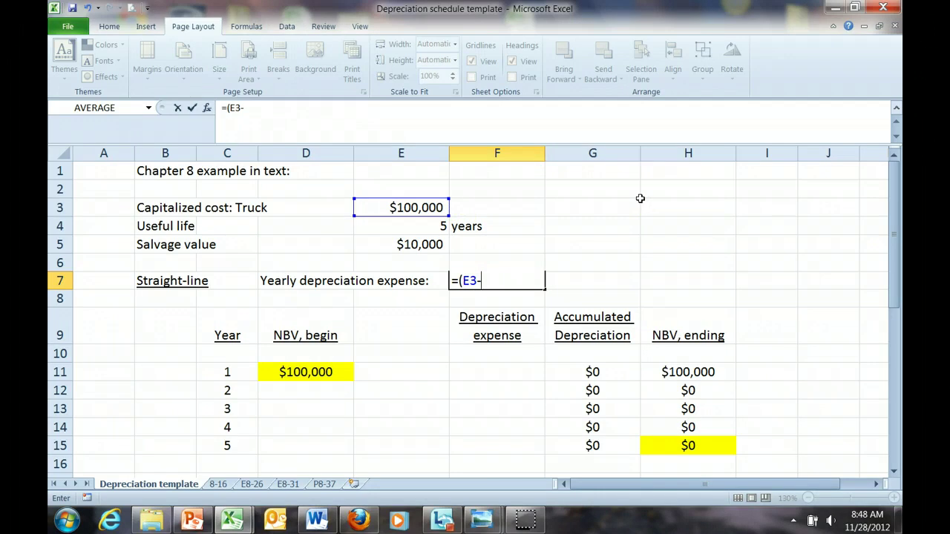
pyautogui.click(436, 245)
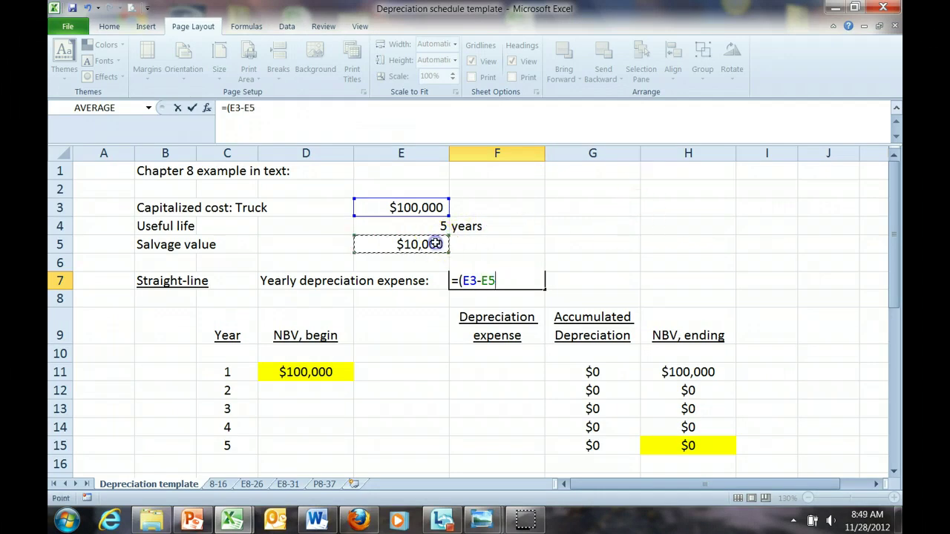
pyautogui.write(')/5')
pyautogui.press('Return')
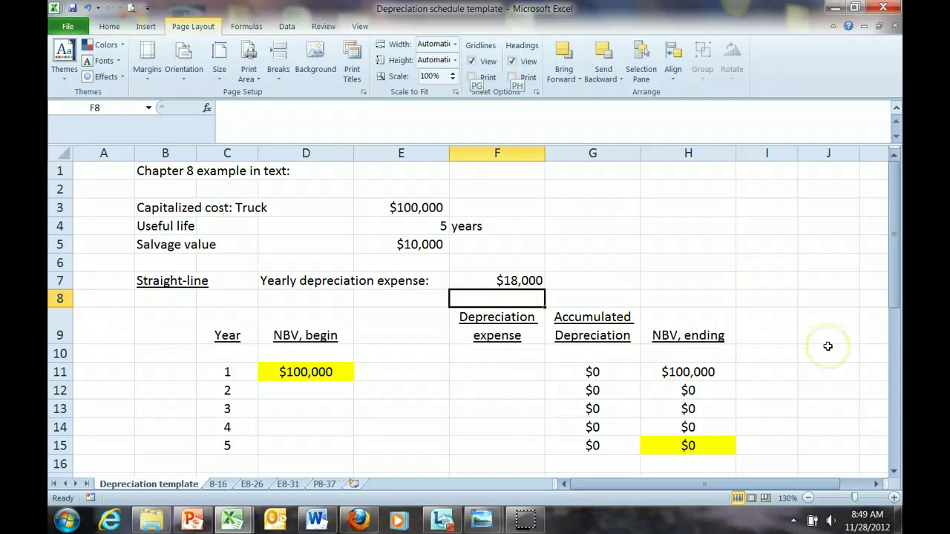
# - Enter 18,000 as the year 1 depreciation expense in F11 of the straight-line schedule
pyautogui.click(505, 374)
pyautogui.write('18,000')
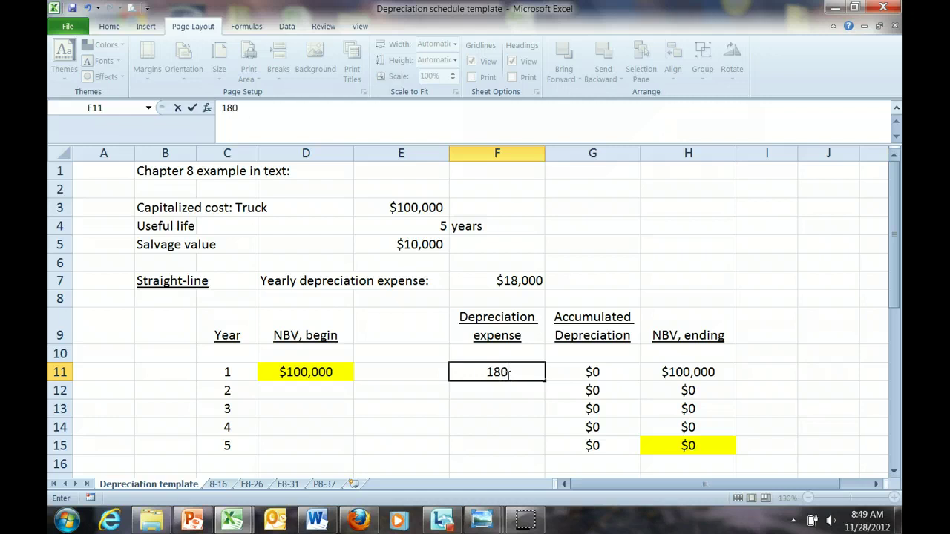
pyautogui.press('Return')
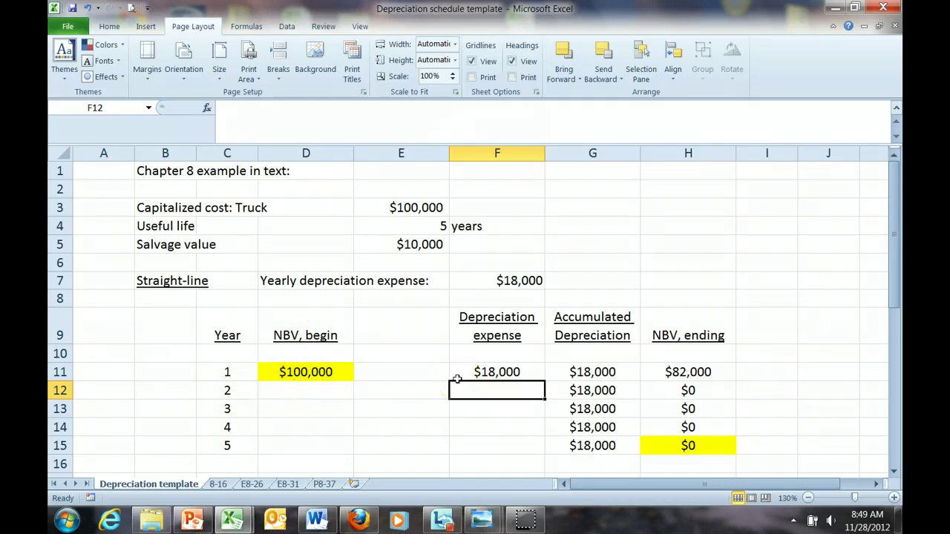
# - Set the year 2 beginning NBV in D12 equal to the year 1 ending NBV, =H11
pyautogui.click(712, 374)
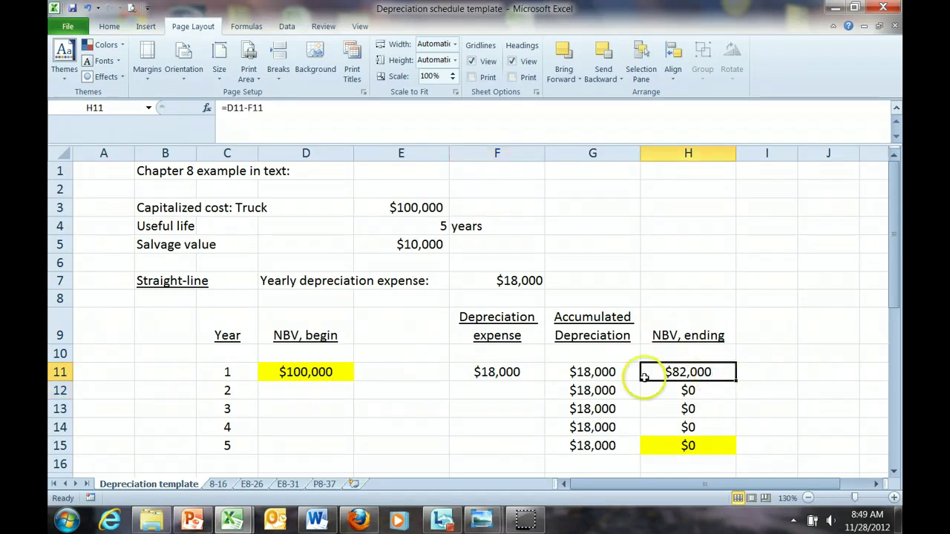
pyautogui.click(336, 385)
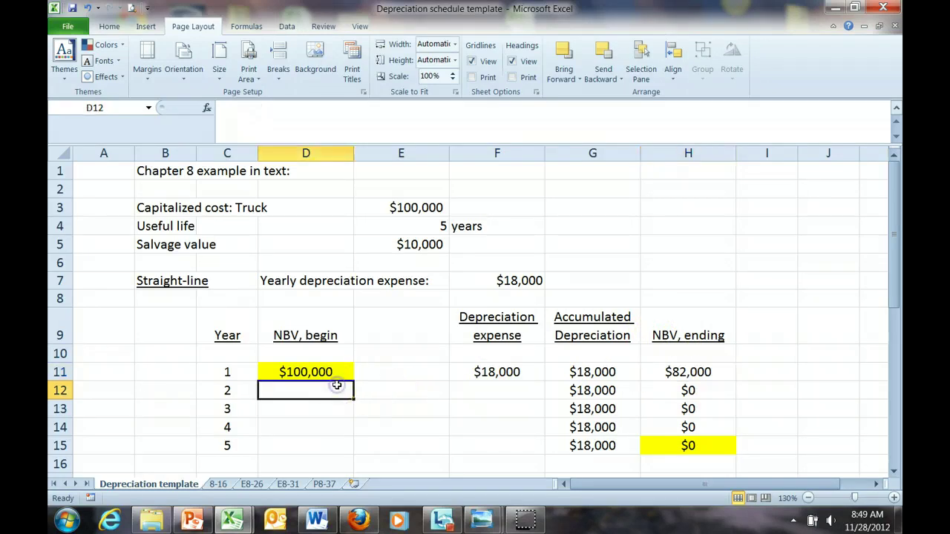
pyautogui.write('=')
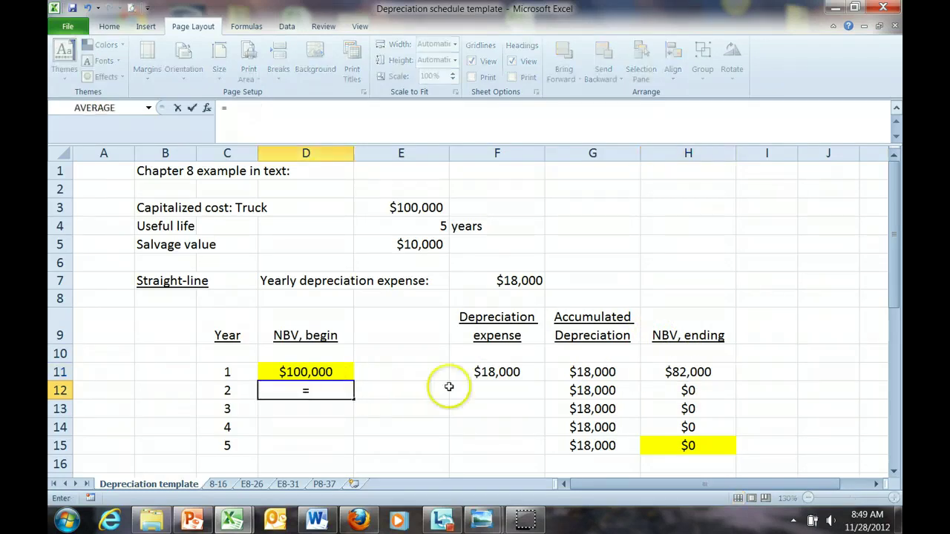
pyautogui.click(671, 375)
pyautogui.press('Return')
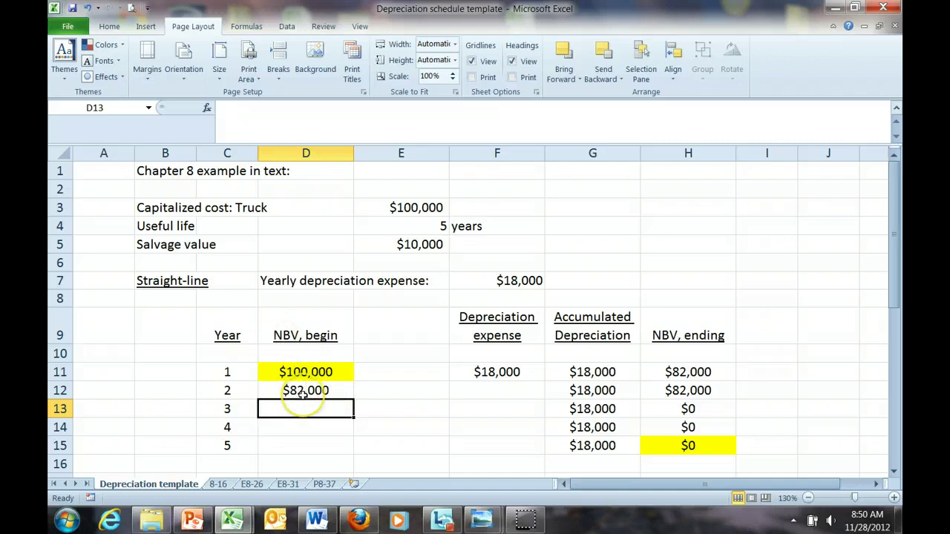
# - Copy the year 1 depreciation expense down to year 2 in F12 and inspect the year 2 accumulated depreciation formula in G12
pyautogui.click(541, 381)
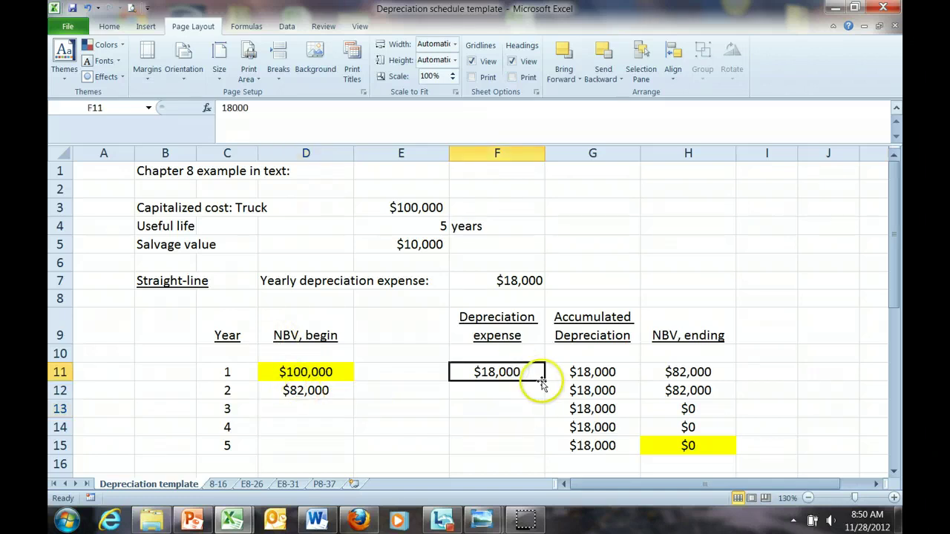
pyautogui.moveTo(542, 380); pyautogui.dragTo(547, 400)
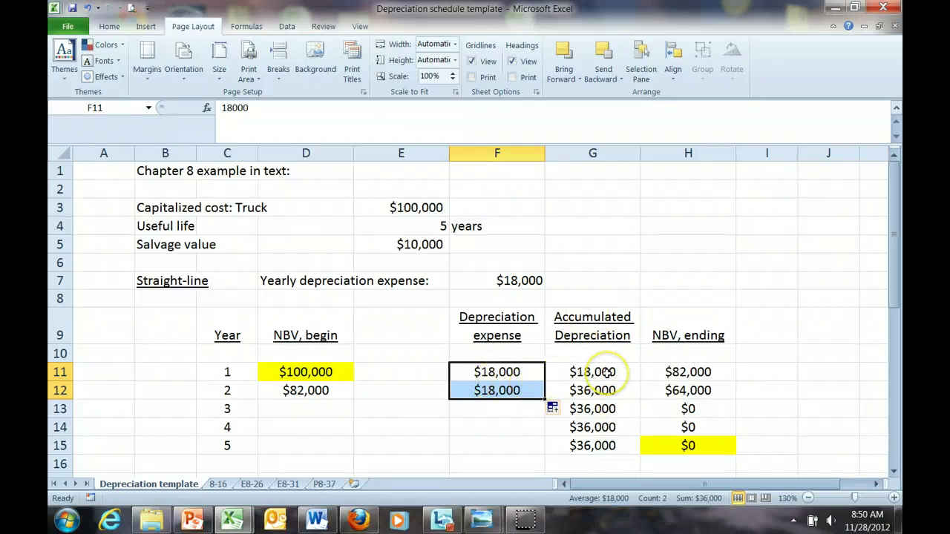
pyautogui.click(491, 395)
pyautogui.click(592, 395)
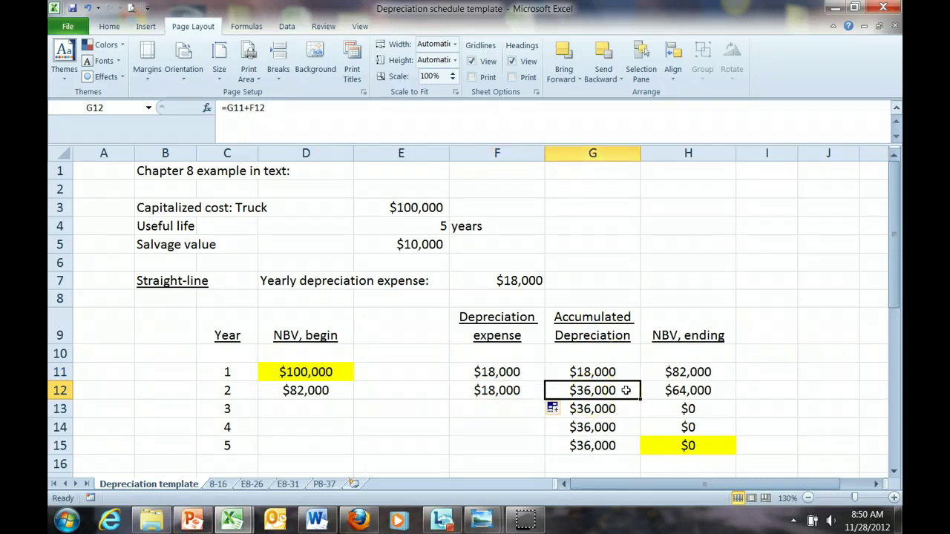
pyautogui.click(615, 394)
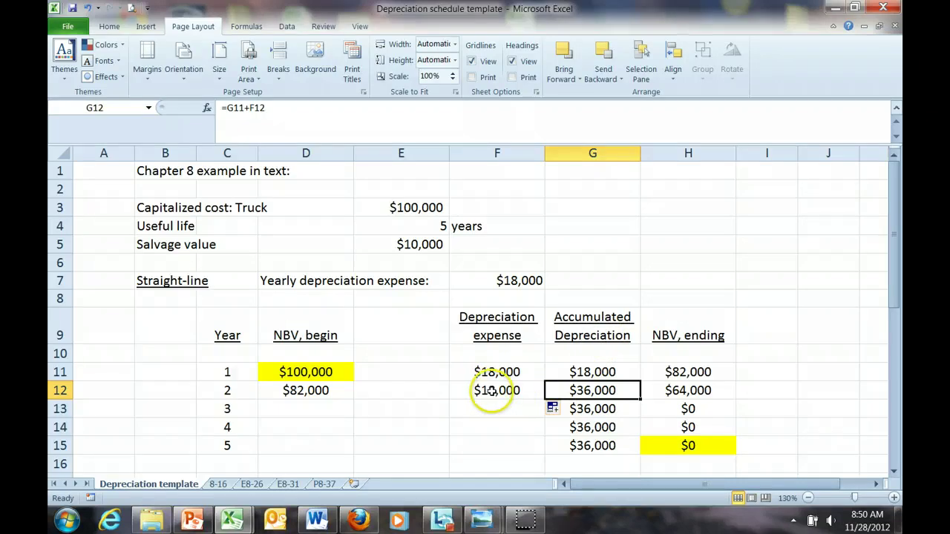
# - Set the year 3 beginning NBV in D13 equal to the year 2 ending NBV, =H12
pyautogui.click(316, 411)
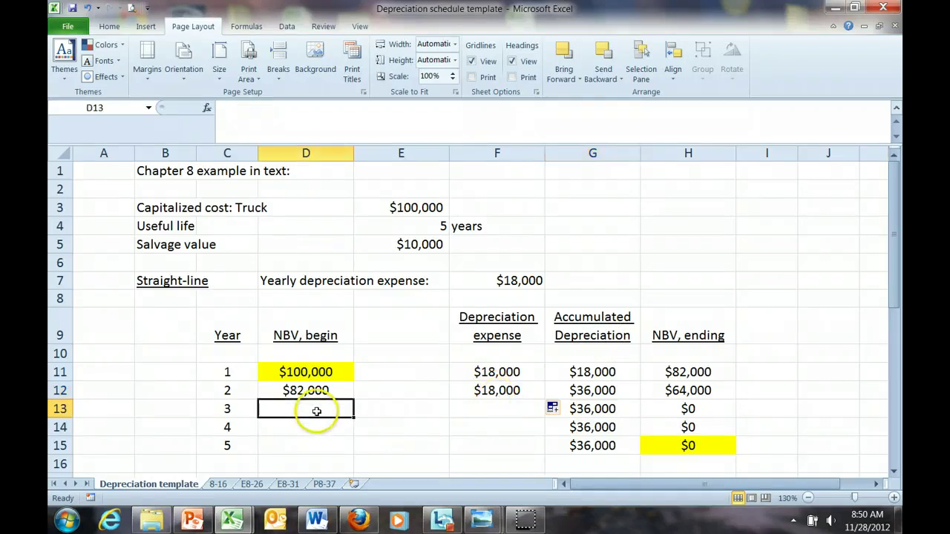
pyautogui.write('=')
pyautogui.click(702, 390)
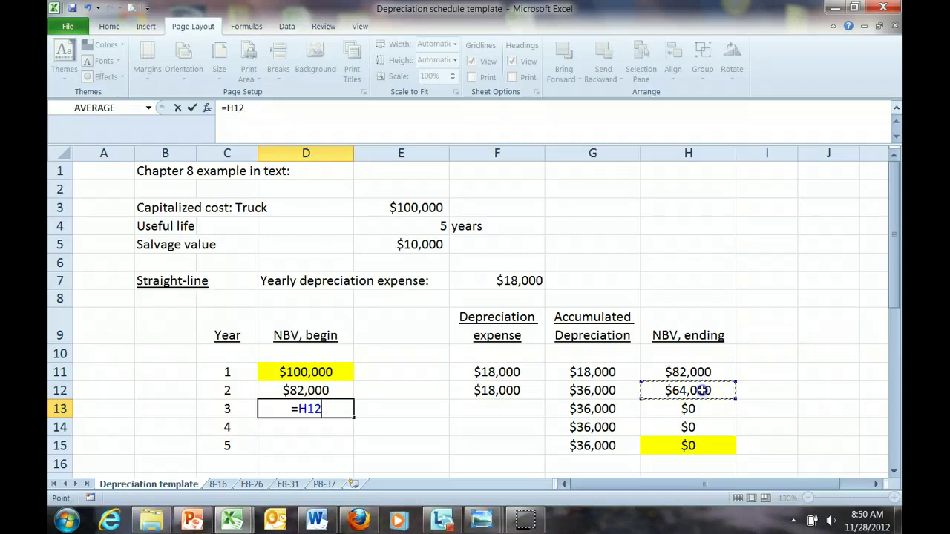
pyautogui.press('Return')
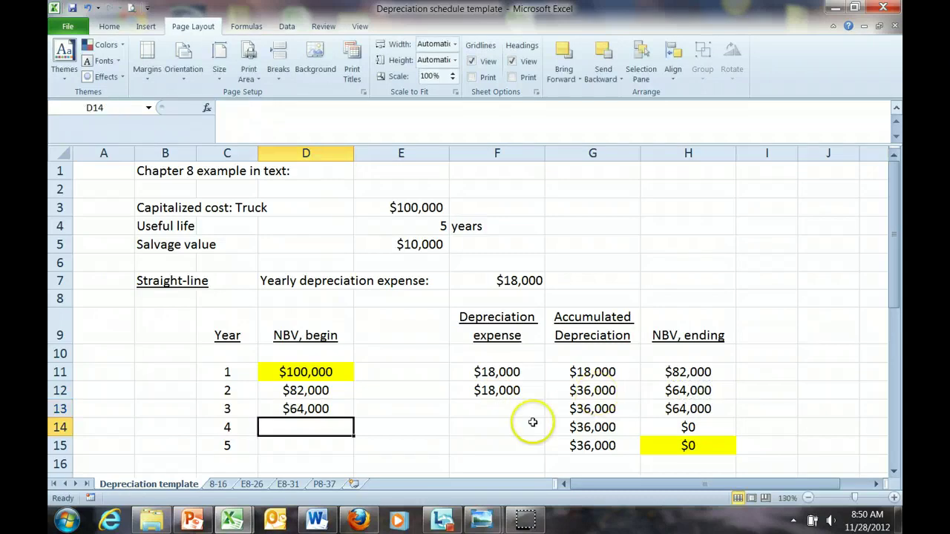
# - Copy the year 2 depreciation expense down through years 3 to 5 in F13:F15
pyautogui.click(513, 395)
pyautogui.moveTo(544, 400); pyautogui.dragTo(545, 417)
pyautogui.click(530, 424)
pyautogui.click(517, 410)
pyautogui.moveTo(547, 420); pyautogui.dragTo(544, 450)
# - Set the year 4 beginning NBV in D14 equal to the year 3 ending NBV, =H13
pyautogui.click(331, 429)
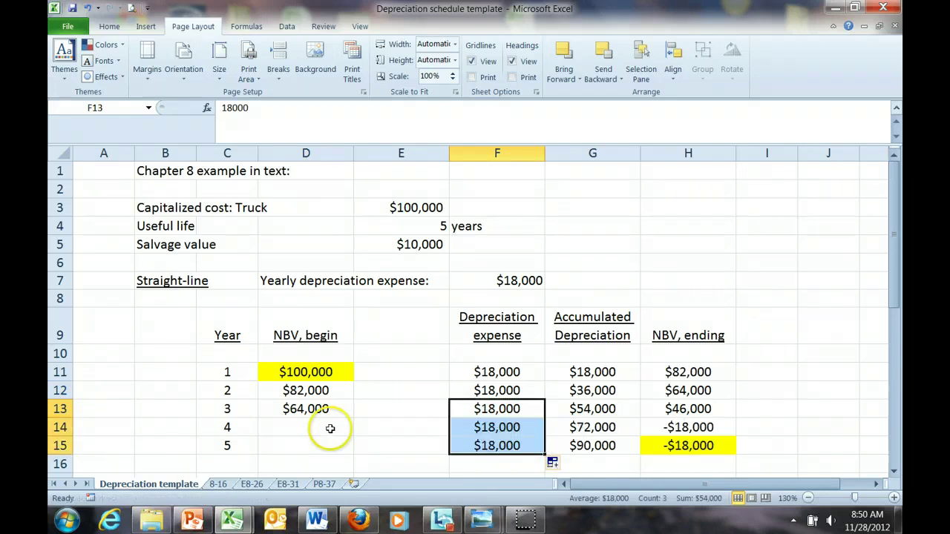
pyautogui.write('=')
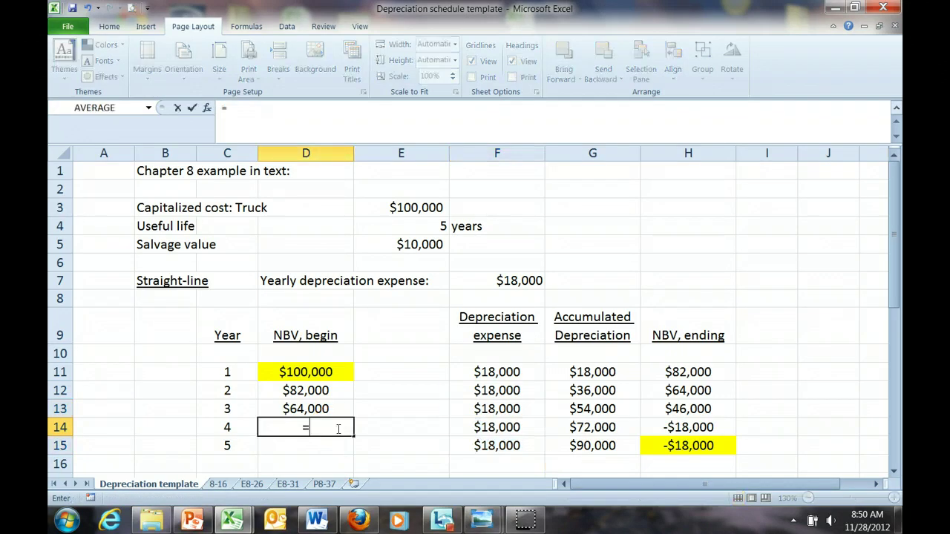
pyautogui.click(688, 409)
pyautogui.press('Return')
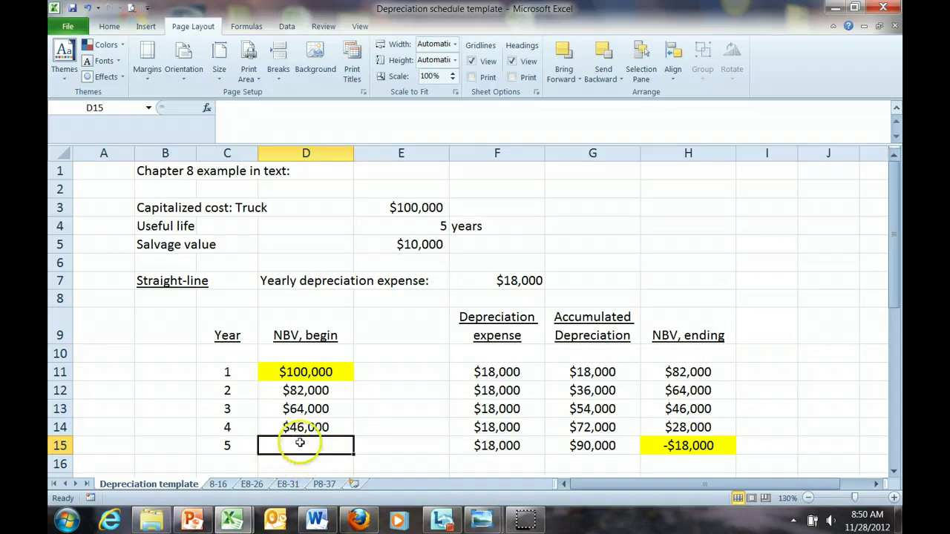
# - Set the year 5 beginning NBV in D15 to =H14 and compare the year 5 ending NBV with the salvage value in E5
pyautogui.write('=')
pyautogui.click(646, 426)
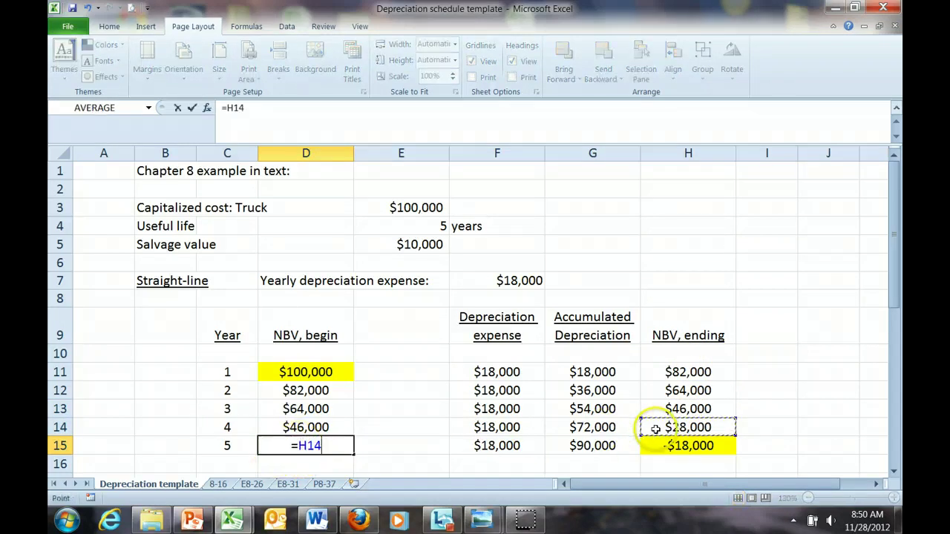
pyautogui.press('Return')
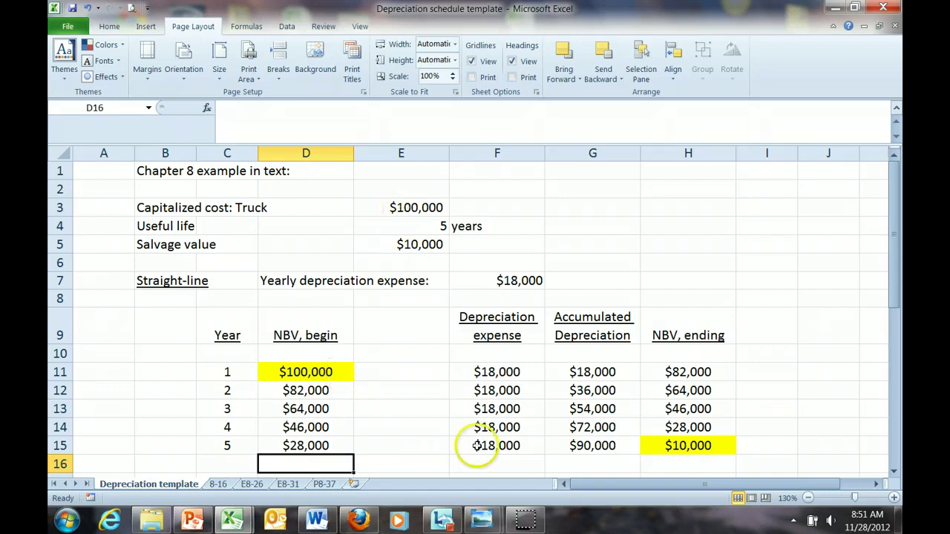
pyautogui.click(669, 447)
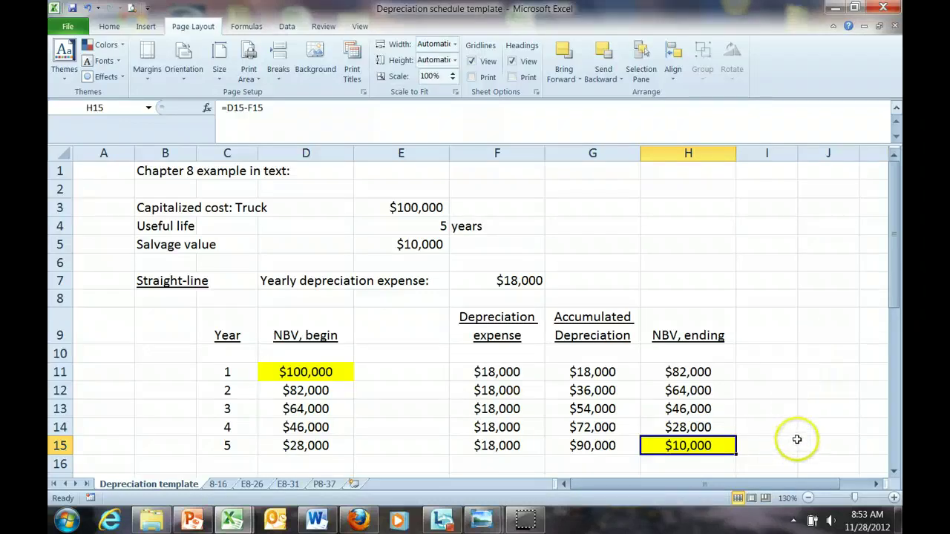
pyautogui.click(429, 249)
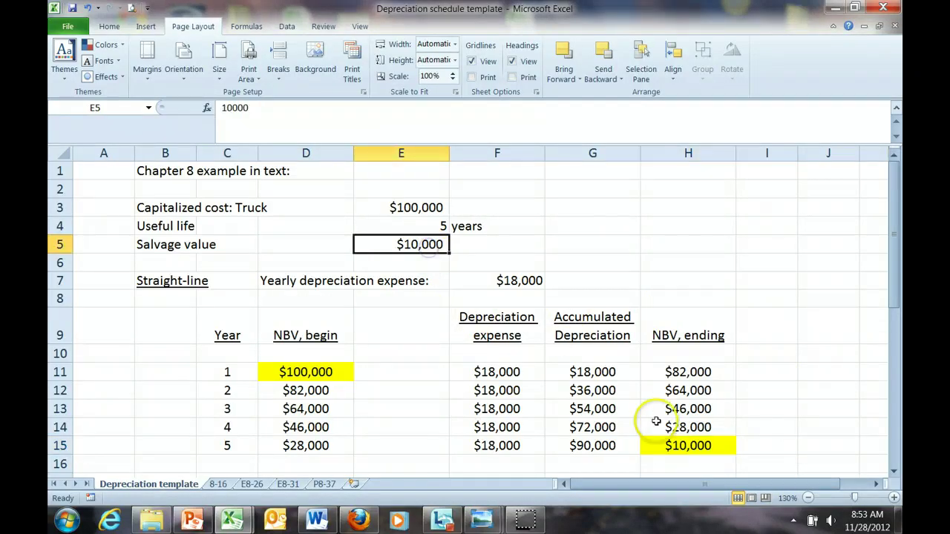
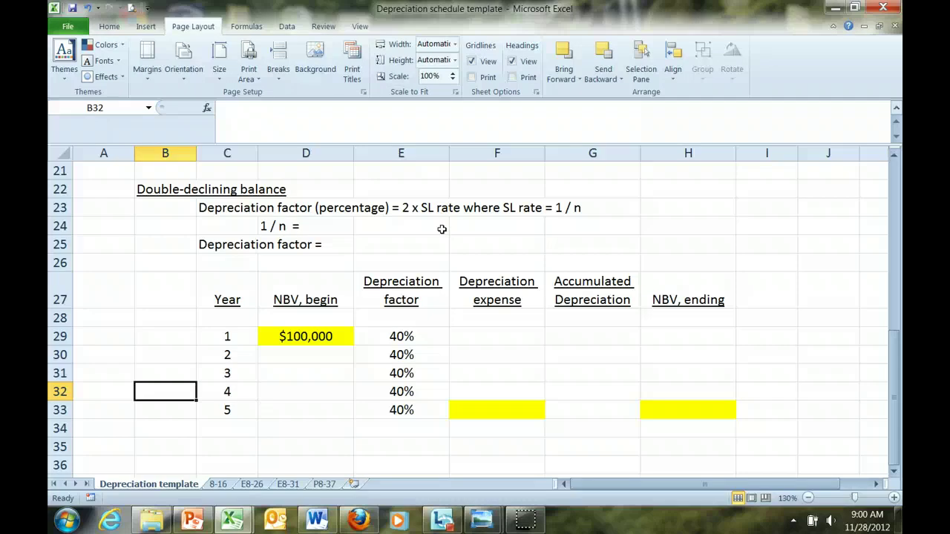
# - Calculate the straight-line rate for the double-declining balance section in E24 as =1/5
pyautogui.click(433, 227)
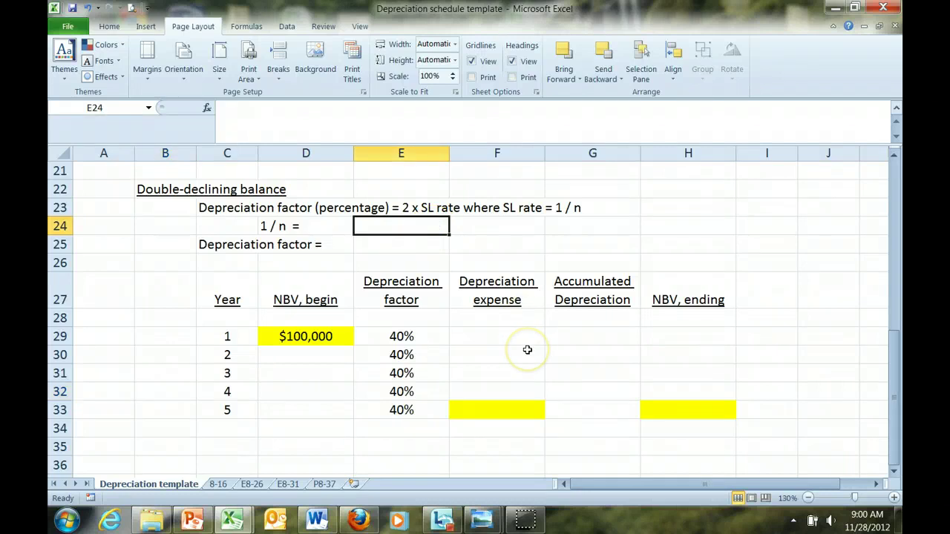
pyautogui.write('=1')
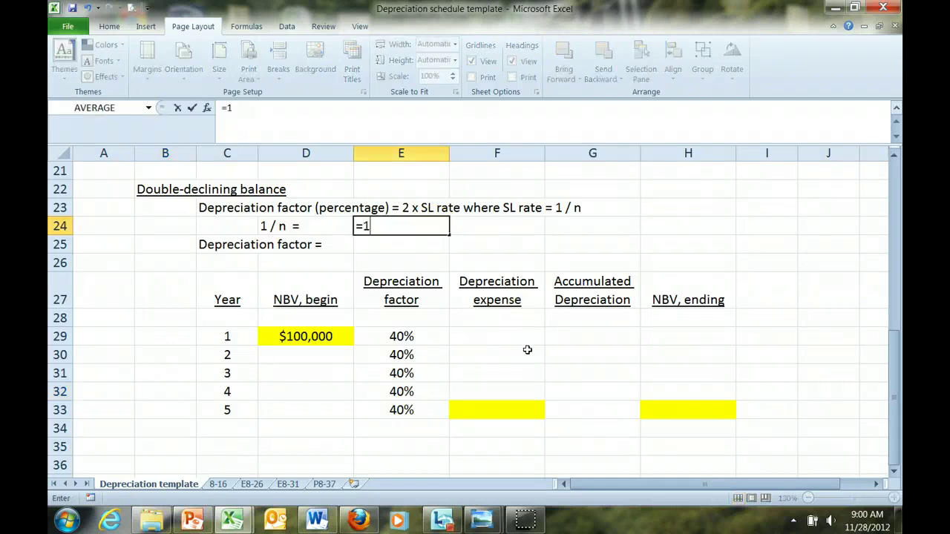
pyautogui.write('/5')
pyautogui.press('Return')
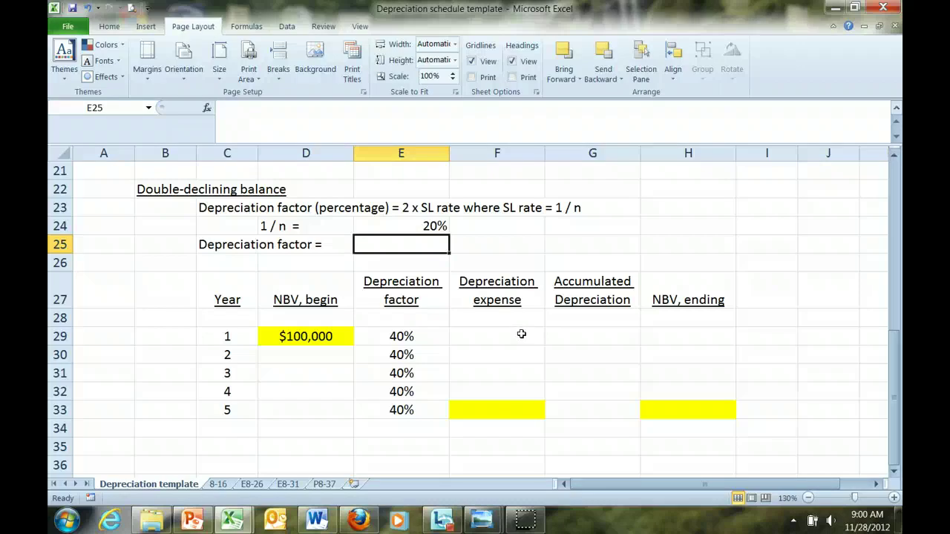
# - Calculate the double-declining depreciation factor in E25 as twice the straight-line rate, =2*E24
pyautogui.write('=')
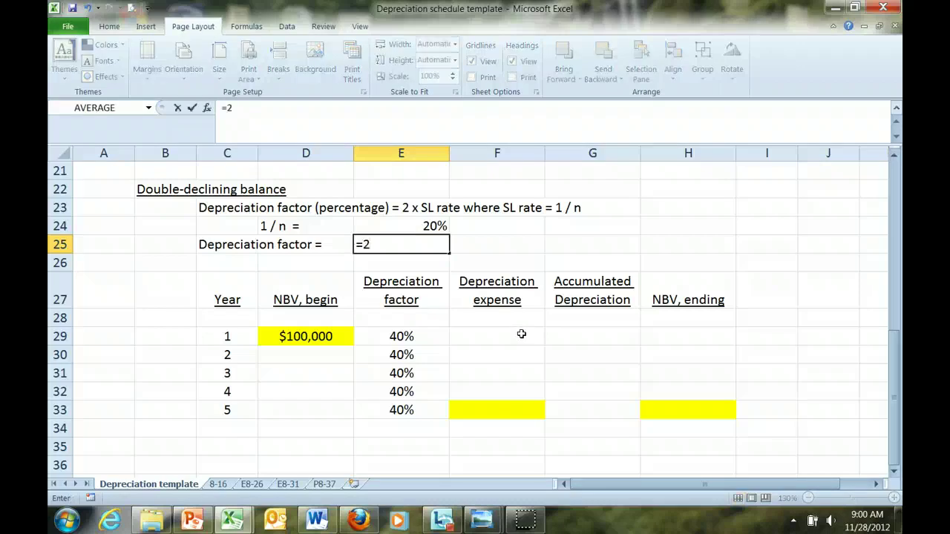
pyautogui.write('2*')
pyautogui.click(394, 226)
pyautogui.press('Return')
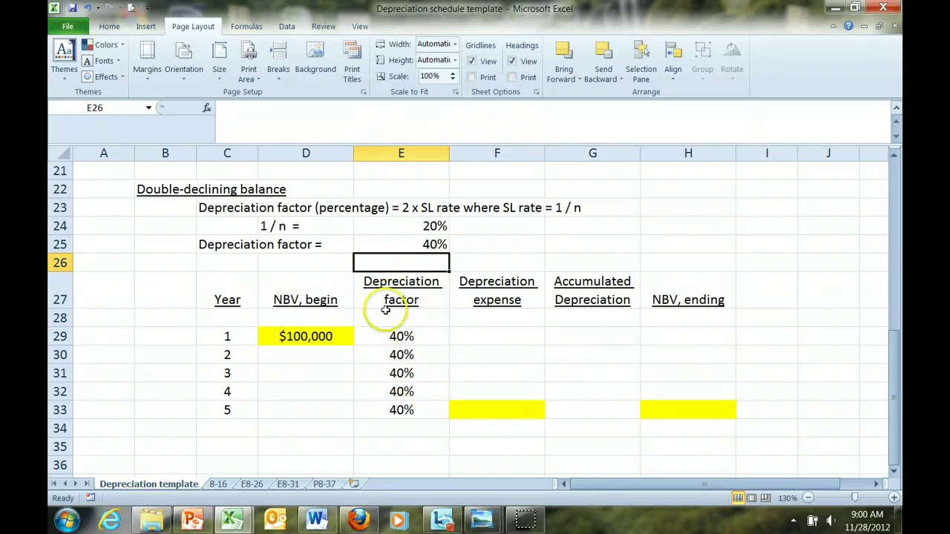
# - Calculate the year 1 double-declining depreciation expense in F29 as beginning NBV times the depreciation factor, =D29*E29
pyautogui.click(493, 339)
pyautogui.write('=')
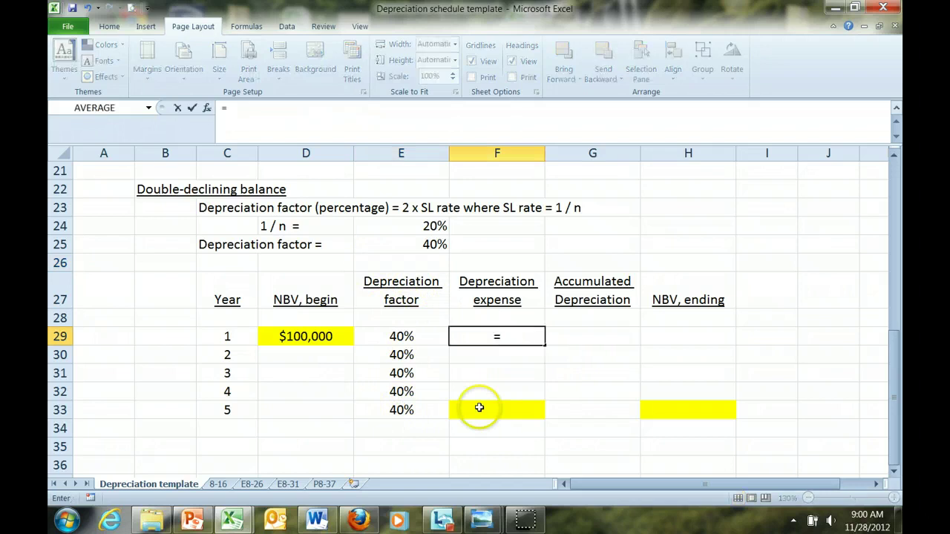
pyautogui.click(309, 336)
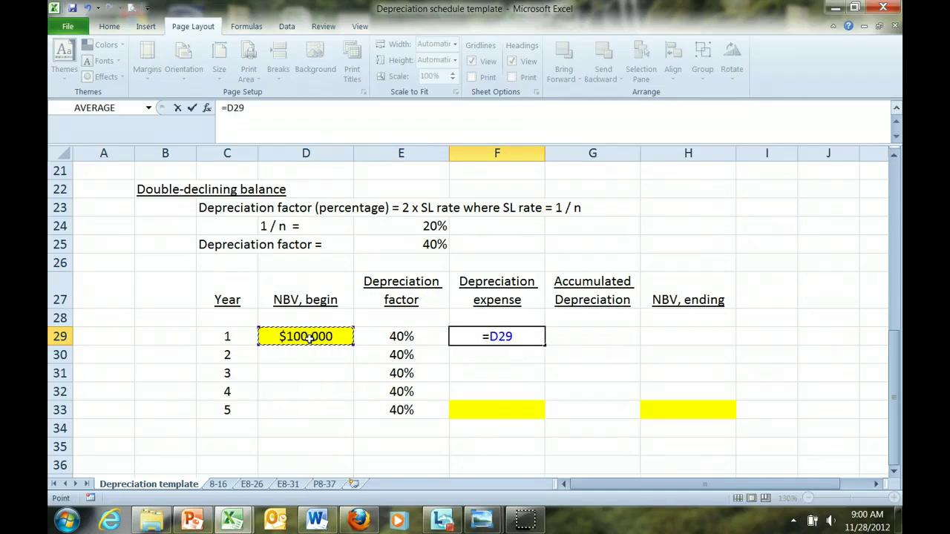
pyautogui.write('*')
pyautogui.click(381, 340)
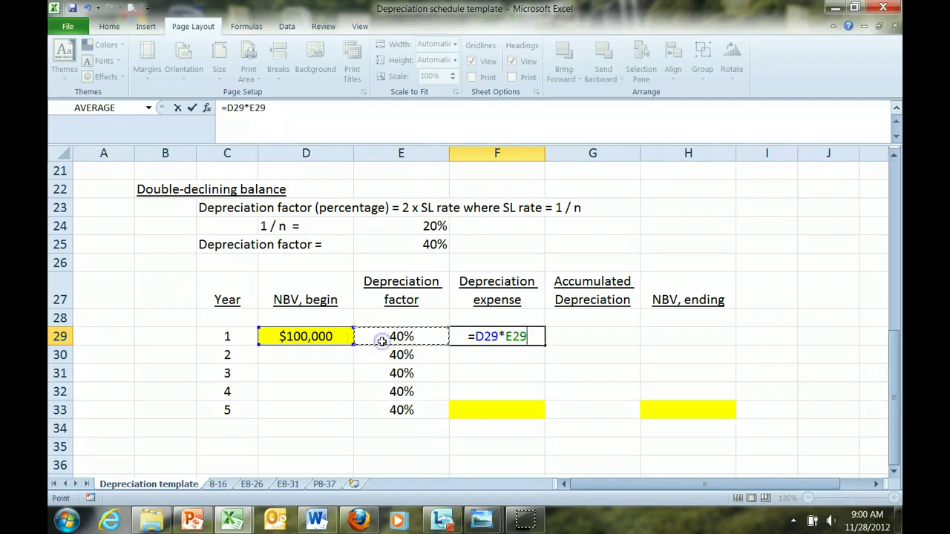
pyautogui.press('Return')
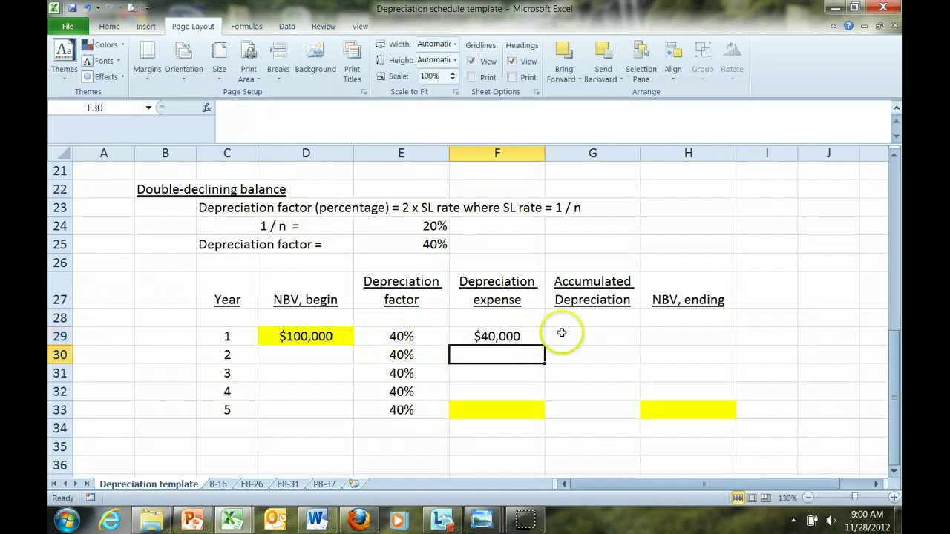
# - Calculate the year 1 ending NBV in H29 as beginning NBV minus depreciation expense, =D29-F29
pyautogui.click(662, 337)
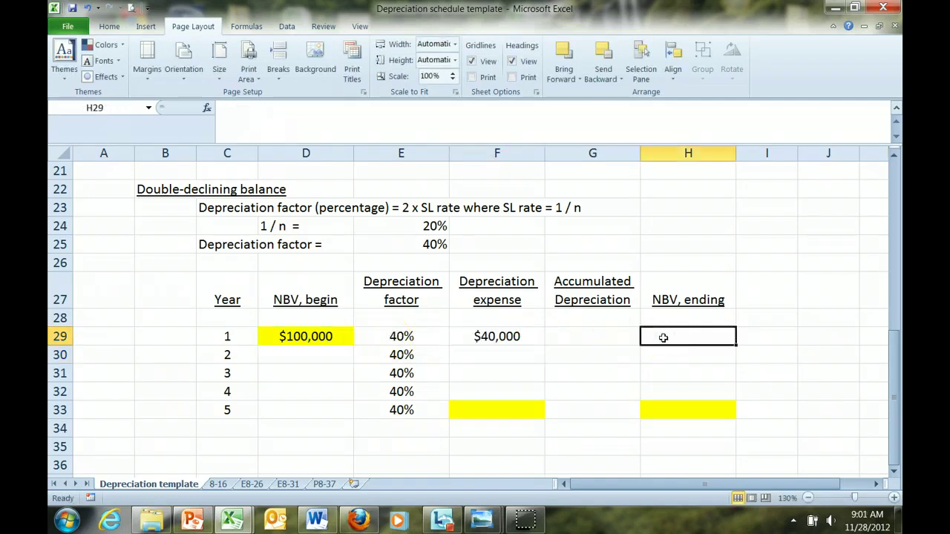
pyautogui.write('=')
pyautogui.click(283, 333)
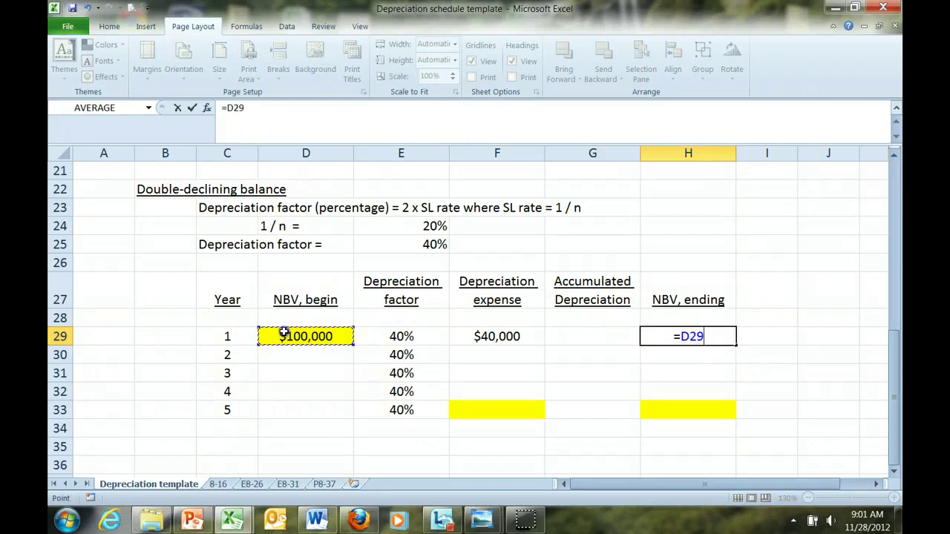
pyautogui.write('_')
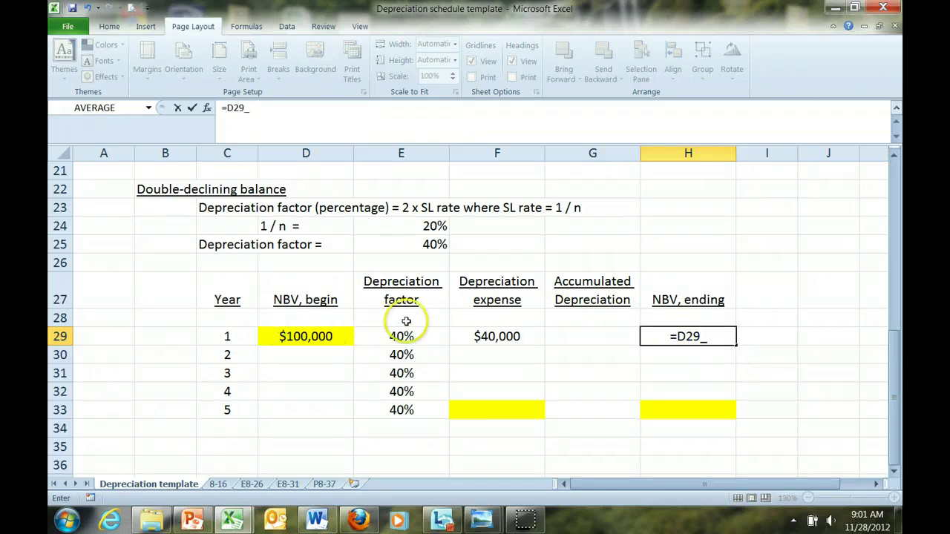
pyautogui.press('BackSpace')
pyautogui.write('-')
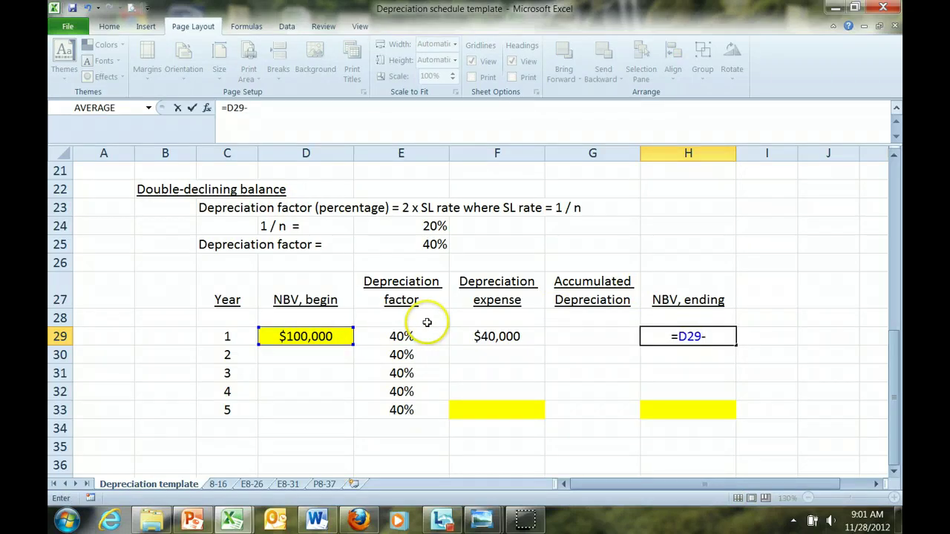
pyautogui.click(462, 334)
pyautogui.press('Return')
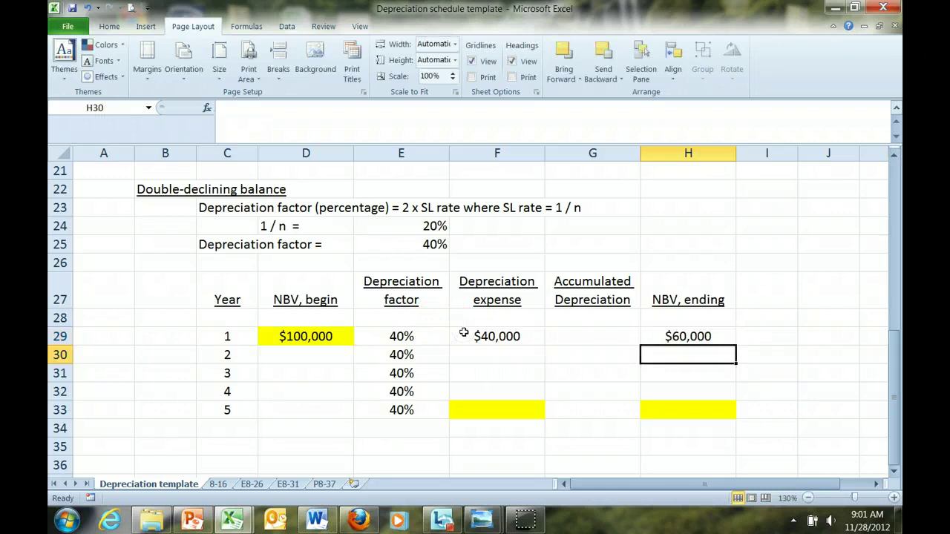
# - Set the year 1 accumulated depreciation in G29 equal to the year 1 depreciation expense, =F29
pyautogui.click(577, 336)
pyautogui.write('=')
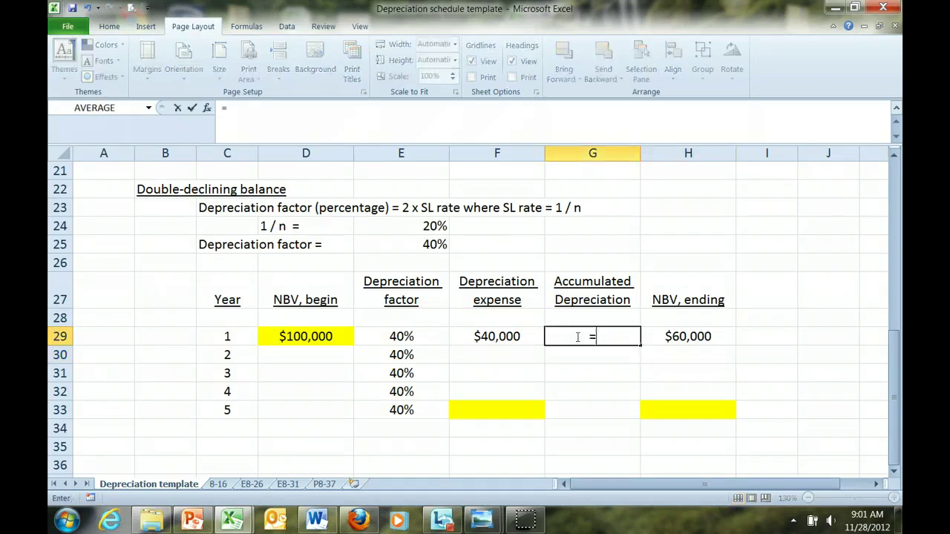
pyautogui.click(496, 336)
pyautogui.press('Return')
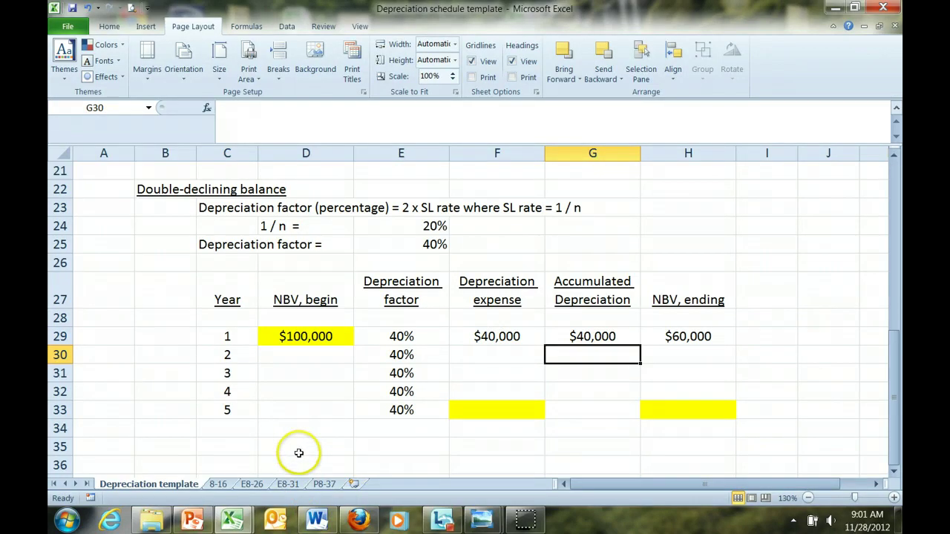
# - Set the year 2 beginning NBV in D30 equal to the year 1 ending NBV, =H29
pyautogui.click(286, 354)
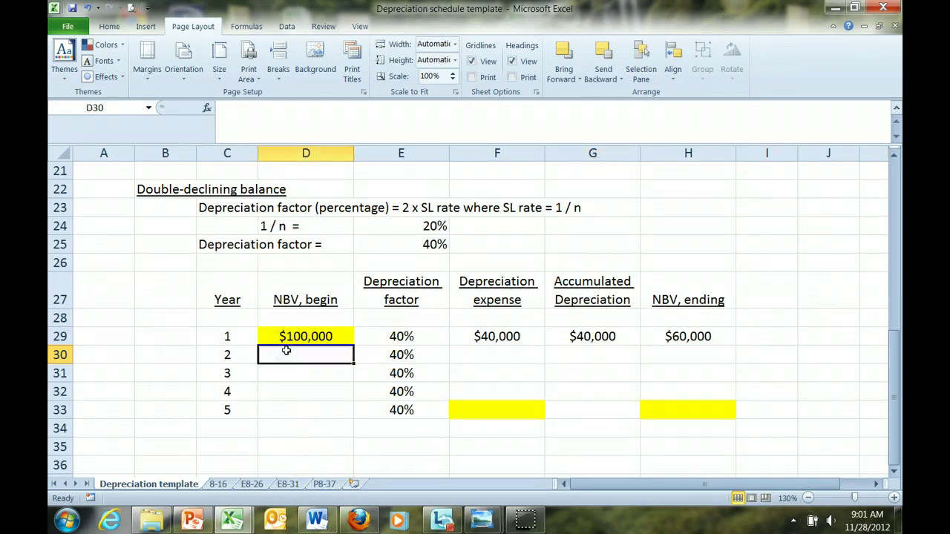
pyautogui.write('=')
pyautogui.click(686, 335)
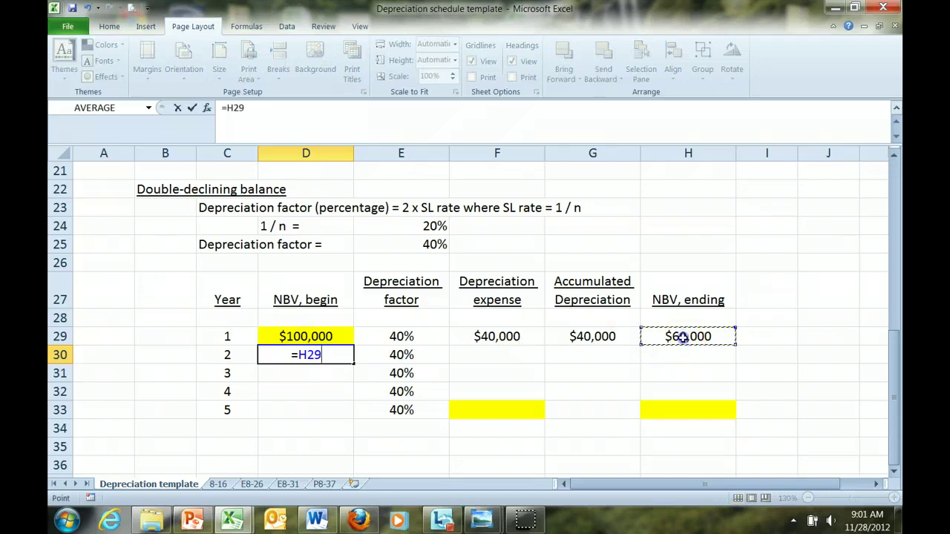
pyautogui.press('Return')
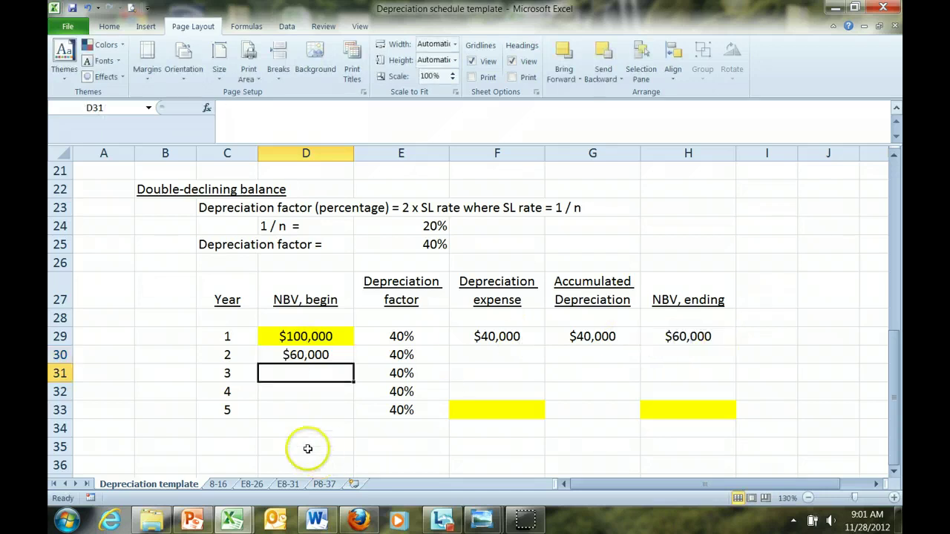
# - Calculate the year 2 depreciation expense in F30 as beginning NBV times the depreciation factor, =D30*E30
pyautogui.click(479, 360)
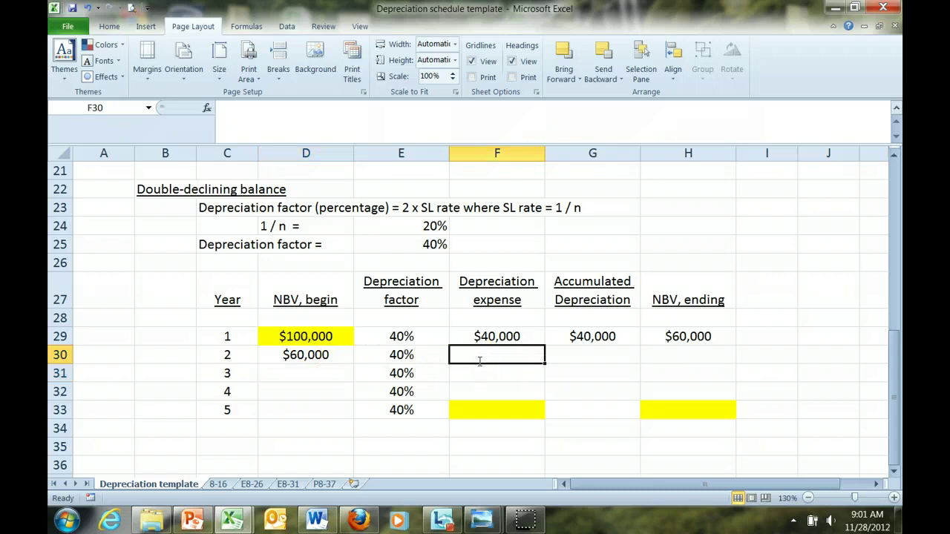
pyautogui.write('=')
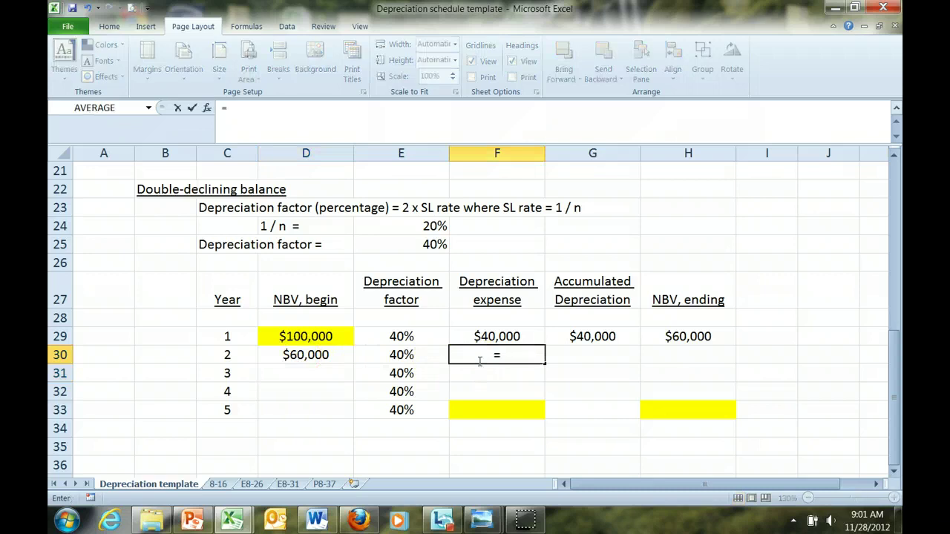
pyautogui.click(335, 356)
pyautogui.write('*')
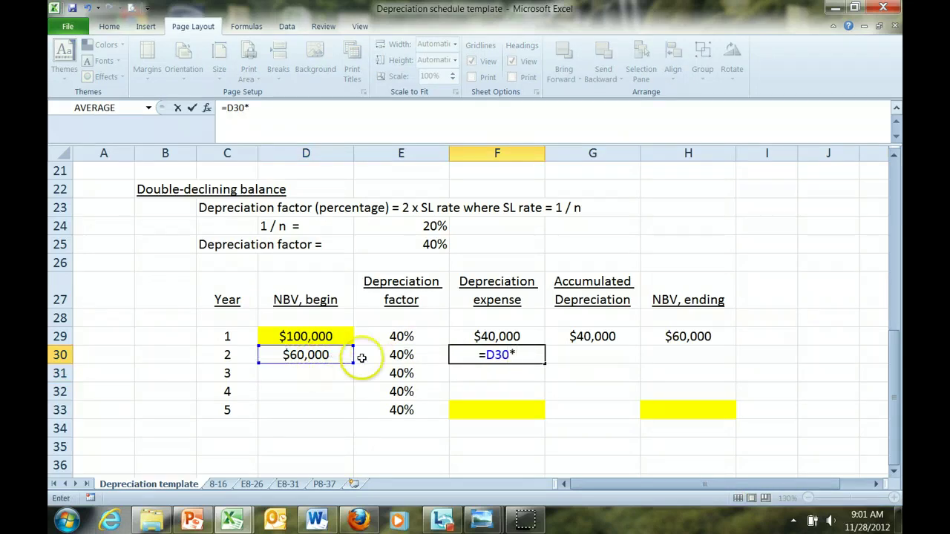
pyautogui.click(416, 356)
pyautogui.press('Return')
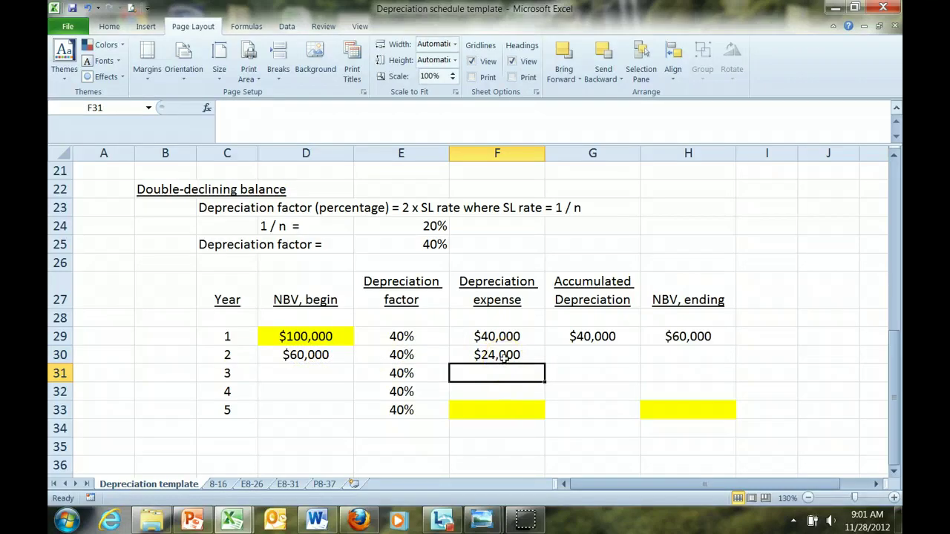
# - Calculate the year 2 ending NBV in H30 as beginning NBV minus depreciation expense, =D30-F30
pyautogui.click(598, 352)
pyautogui.click(670, 352)
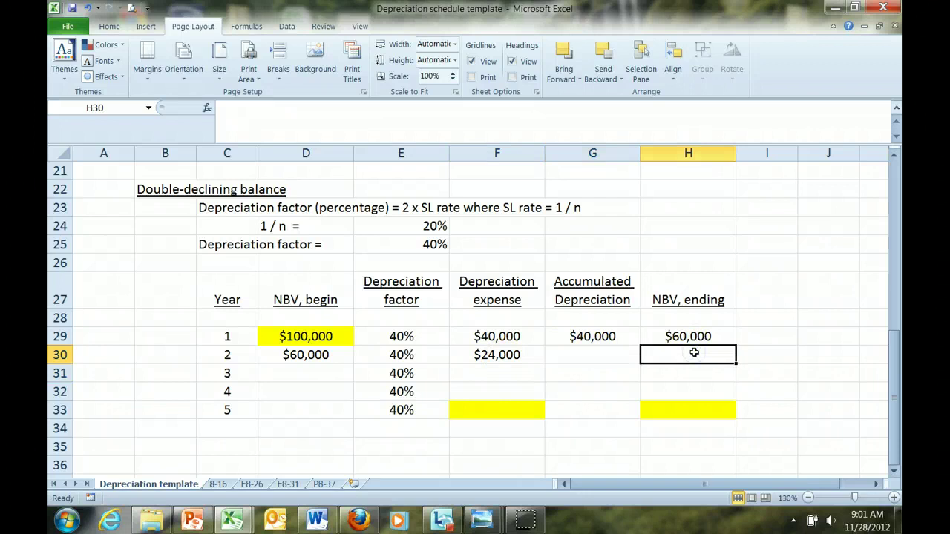
pyautogui.write('=')
pyautogui.click(325, 356)
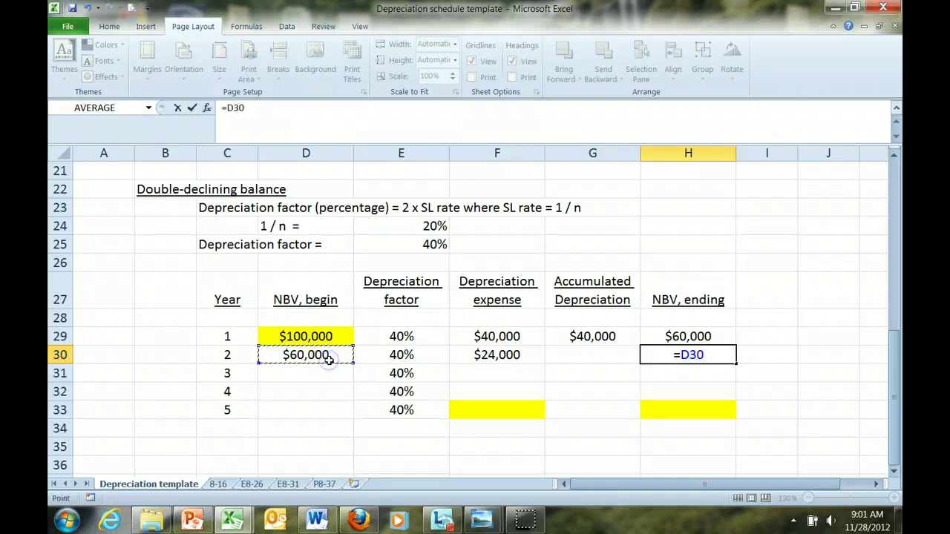
pyautogui.write('-')
pyautogui.click(473, 355)
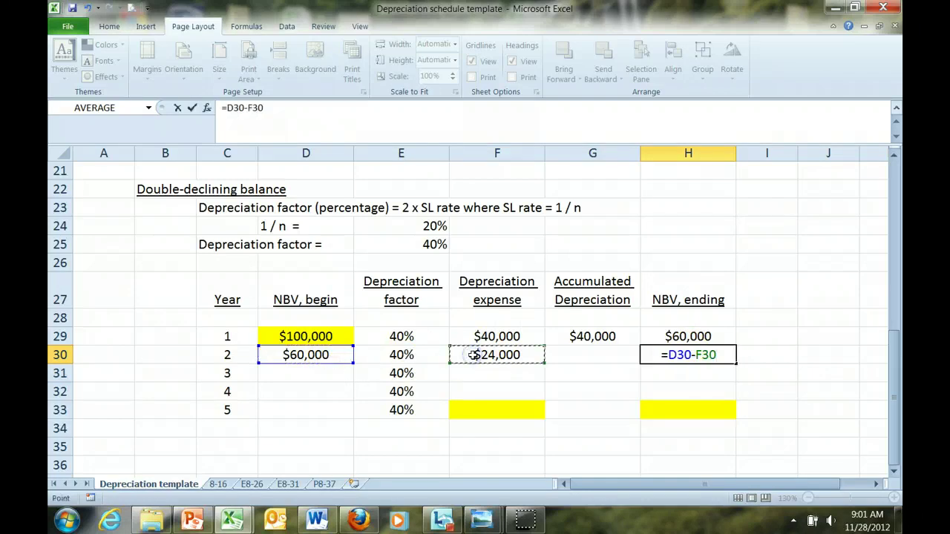
pyautogui.press('Return')
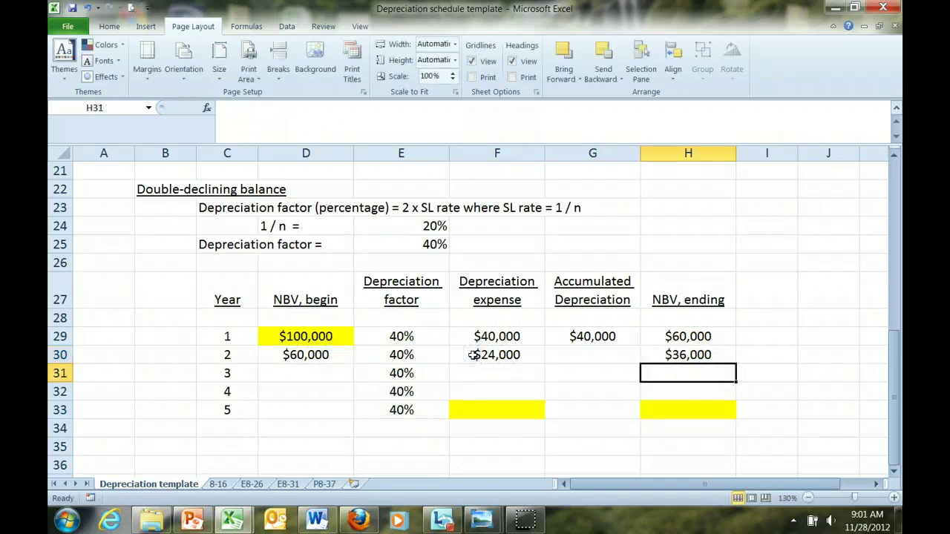
# - Calculate the year 2 accumulated depreciation in G30 by adding the year 2 expense to the prior balance, =G29+F30
pyautogui.click(581, 347)
pyautogui.write('=')
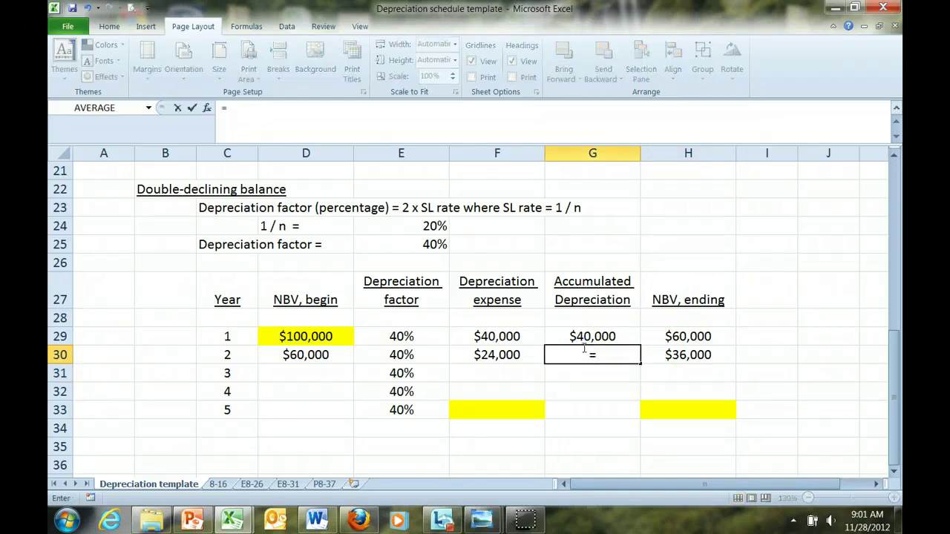
pyautogui.click(569, 336)
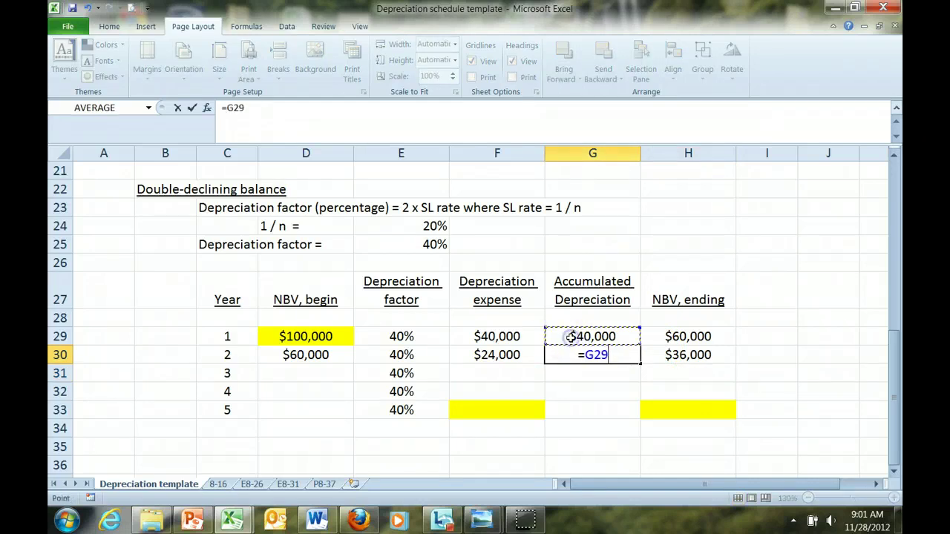
pyautogui.write('+')
pyautogui.click(526, 354)
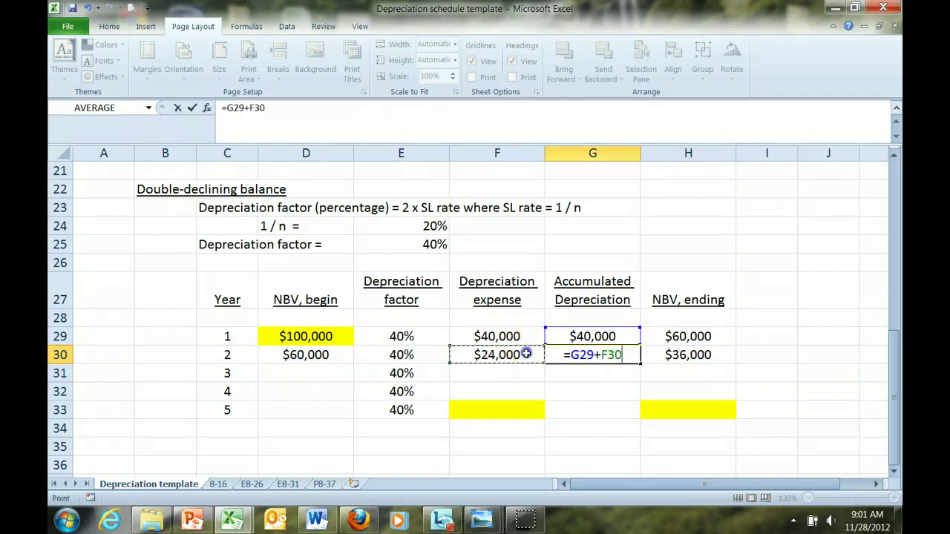
pyautogui.press('Return')
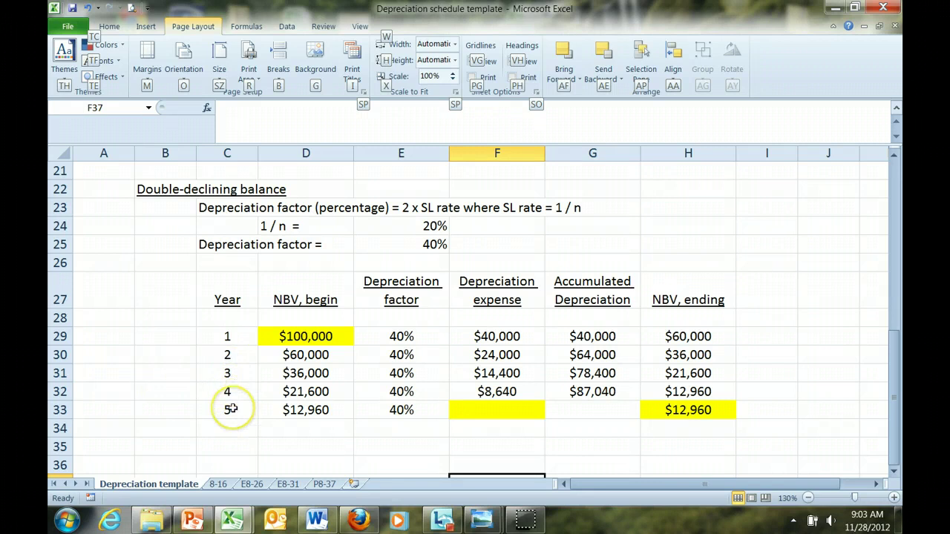
# - Check the year 5 beginning NBV formula in D33 and calculate the year 5 depreciation expense in F33 as =D33*E33
pyautogui.click(306, 411)
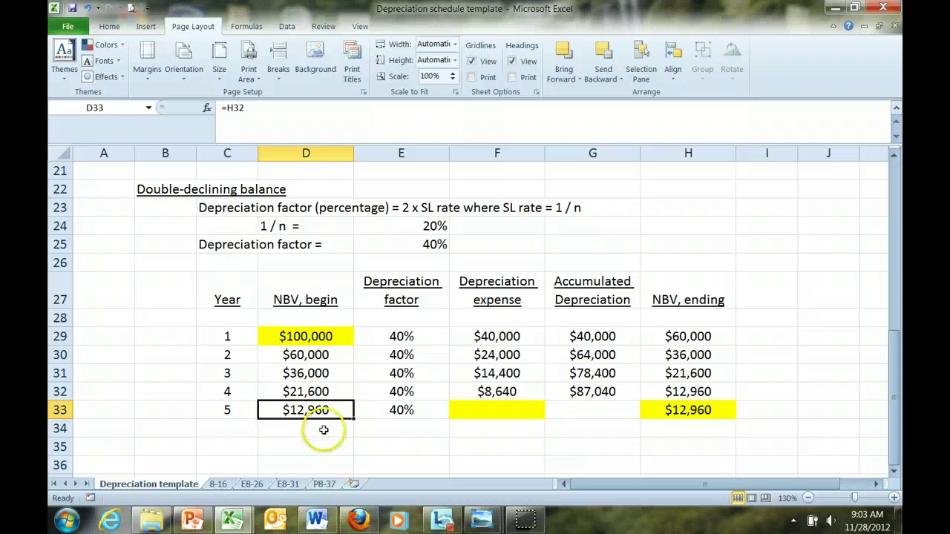
pyautogui.click(506, 406)
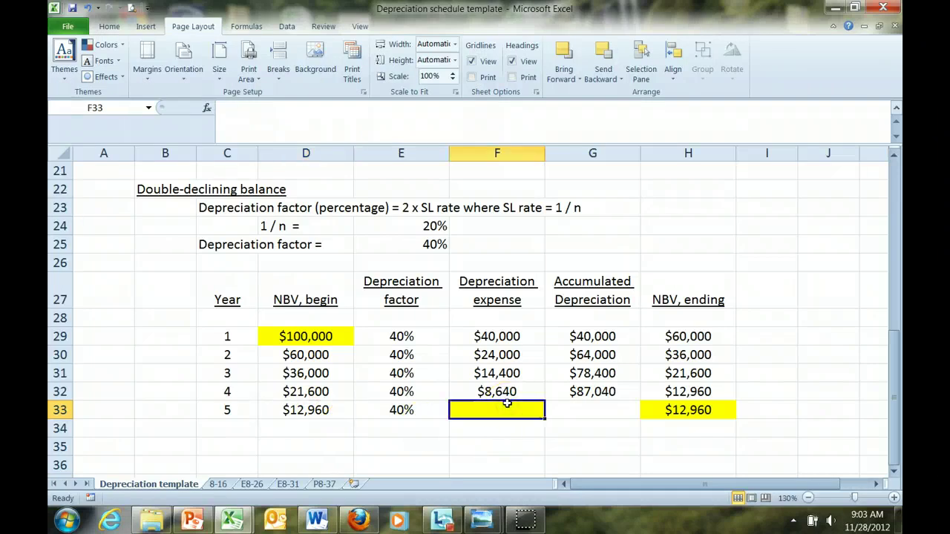
pyautogui.write('=')
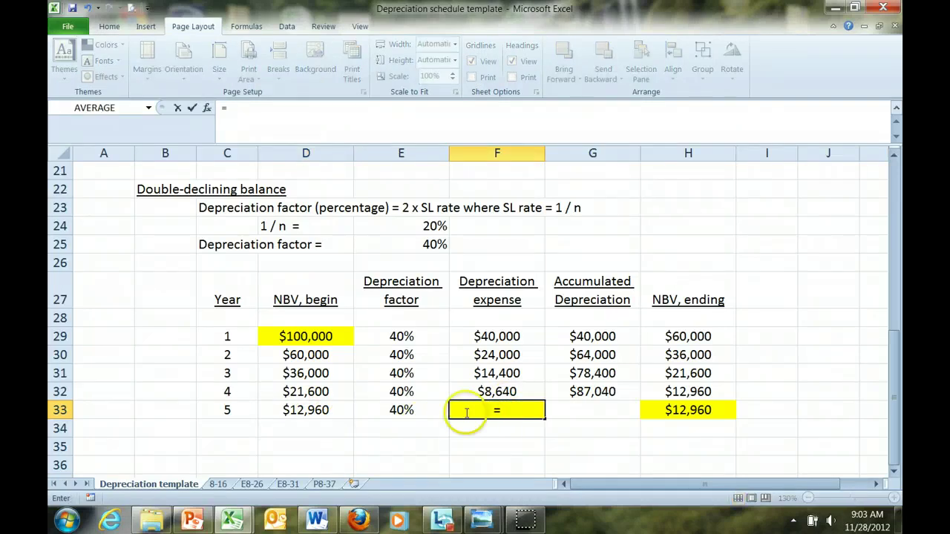
pyautogui.click(304, 408)
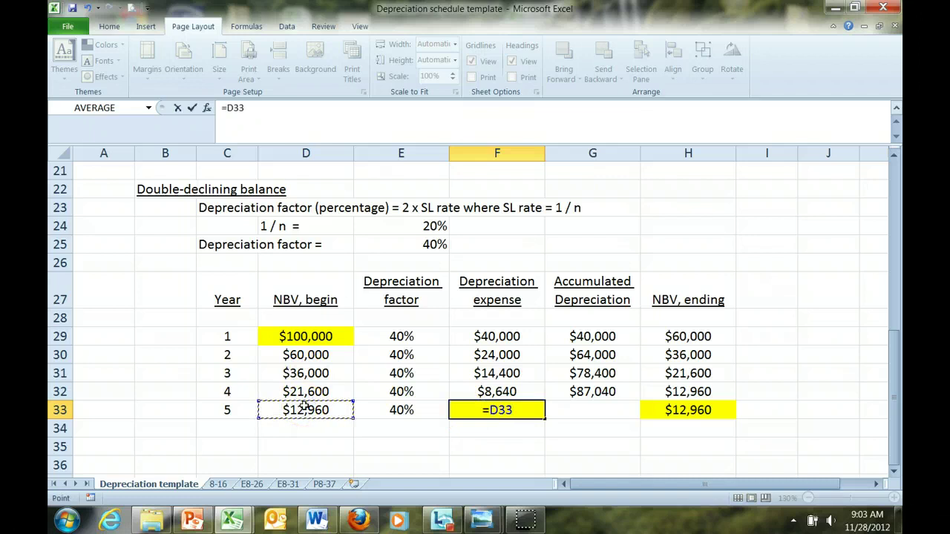
pyautogui.write('*')
pyautogui.click(374, 411)
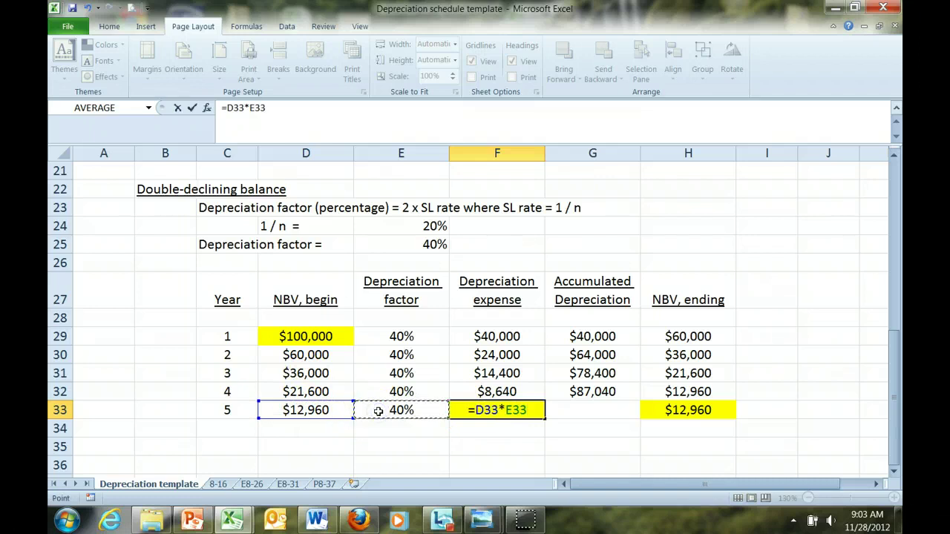
pyautogui.press('Return')
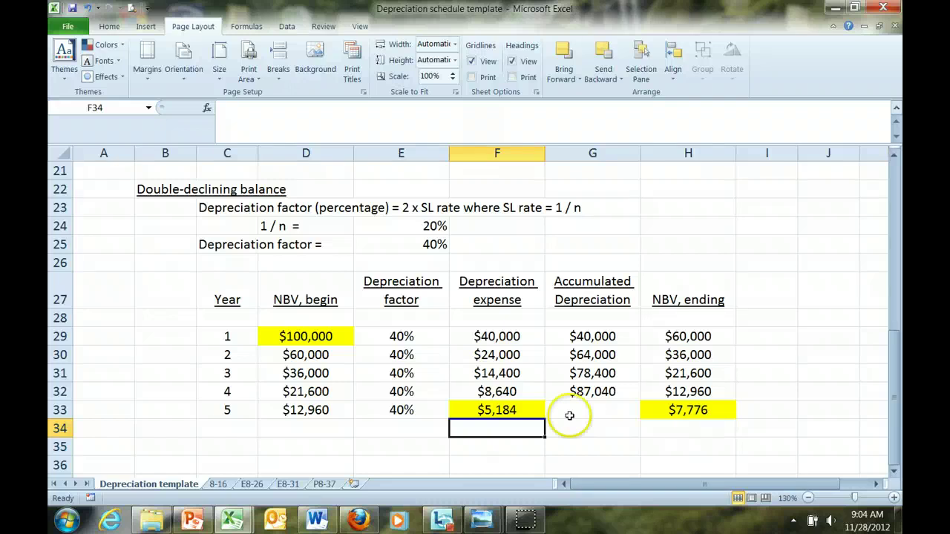
pyautogui.click(481, 410)
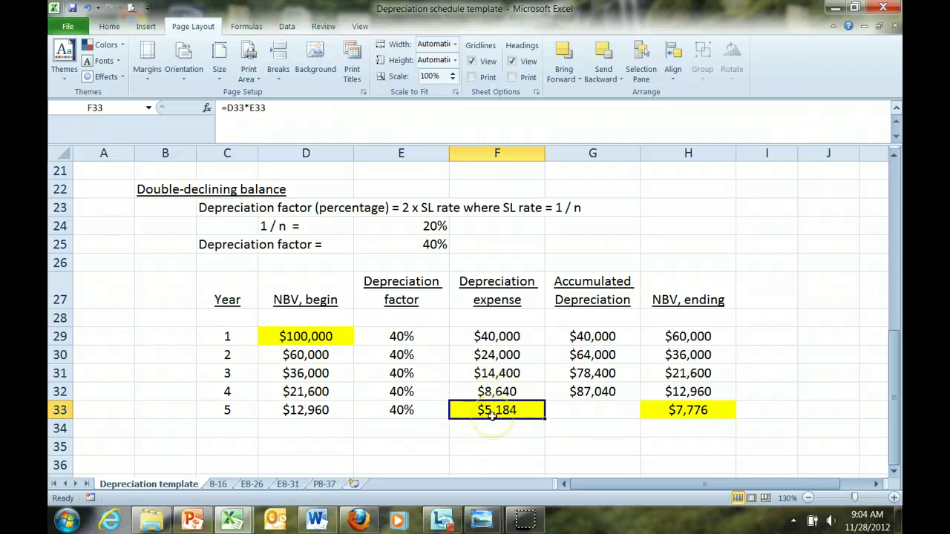
# - Replace the year 5 ending NBV formula in H33 with the fixed value 10,000
pyautogui.click(697, 410)
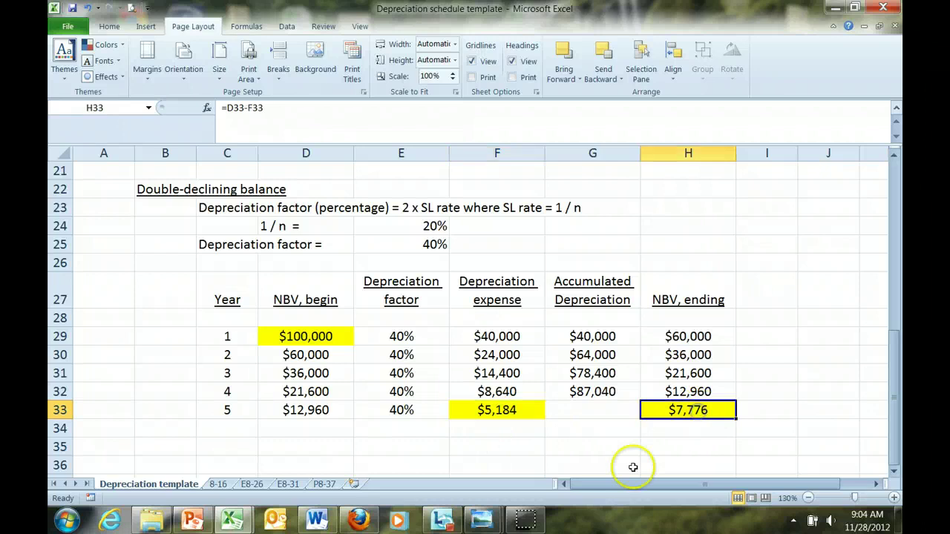
pyautogui.write('10')
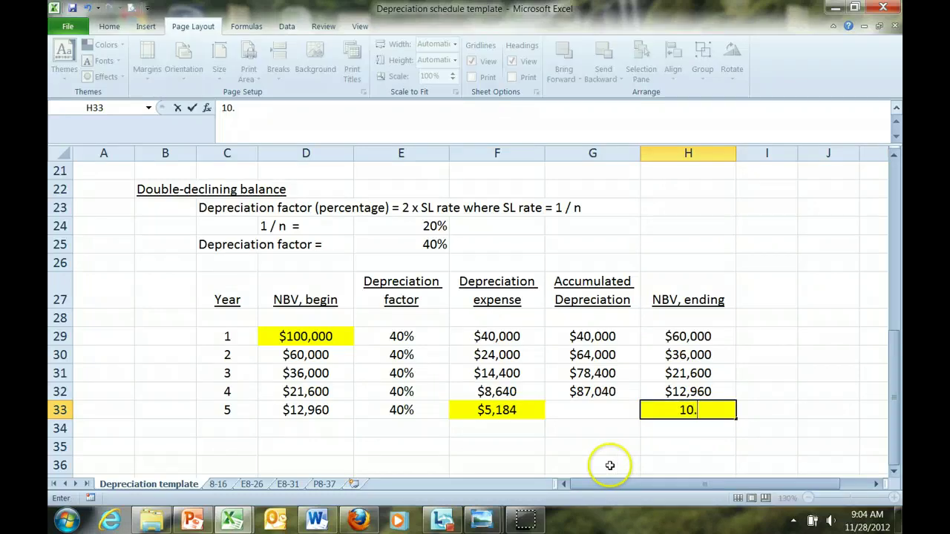
pyautogui.write(',000')
# - Calculate the year 5 depreciation expense in F33 as beginning NBV minus ending NBV, =D33-H33
pyautogui.click(496, 410)
pyautogui.write('=')
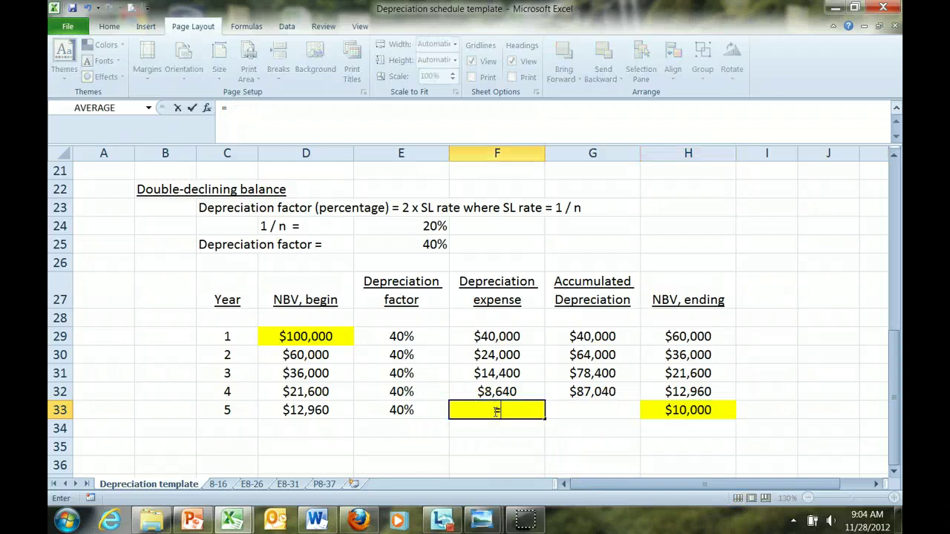
pyautogui.click(305, 411)
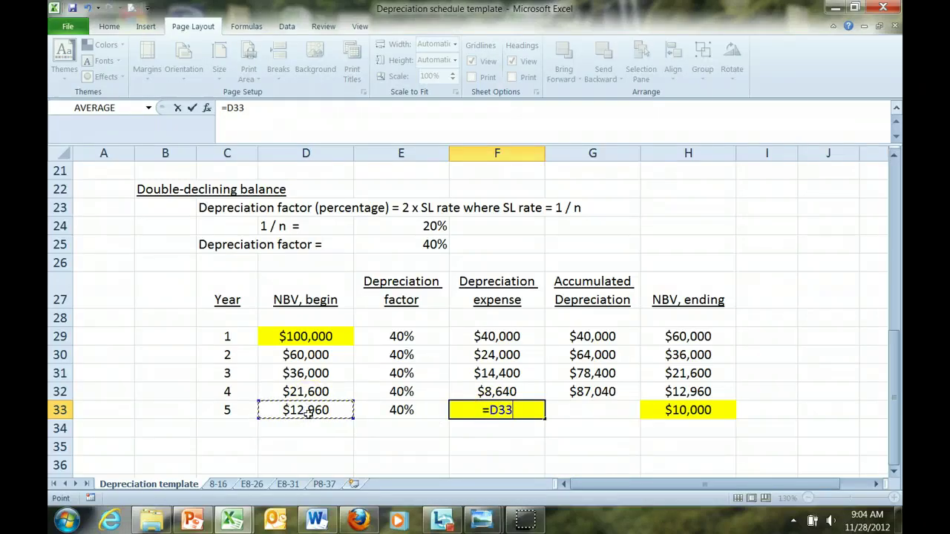
pyautogui.write('-')
pyautogui.click(708, 408)
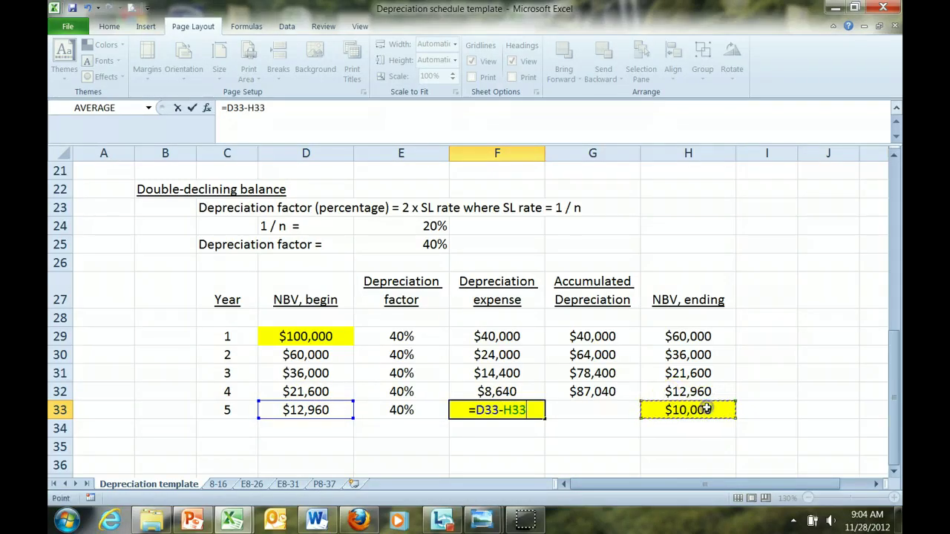
pyautogui.press('Return')
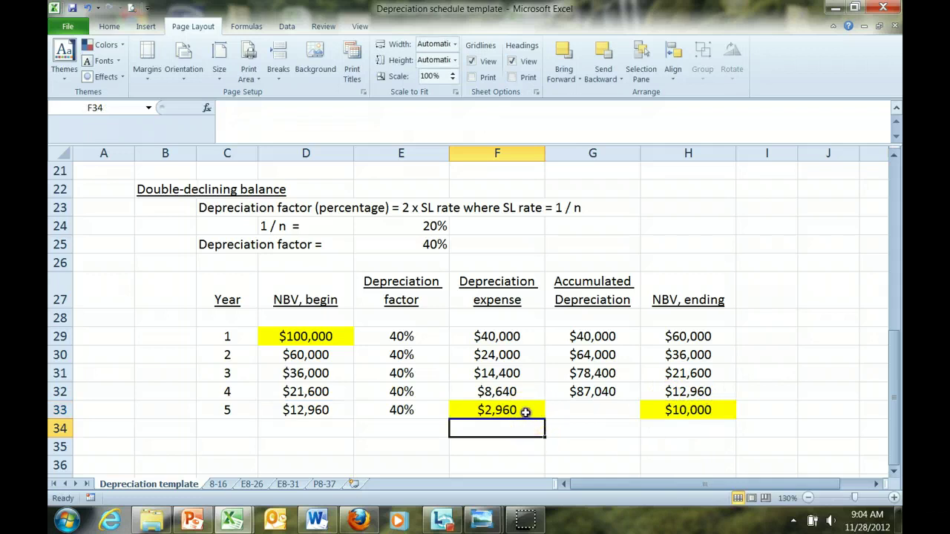
pyautogui.click(527, 410)
pyautogui.click(526, 435)
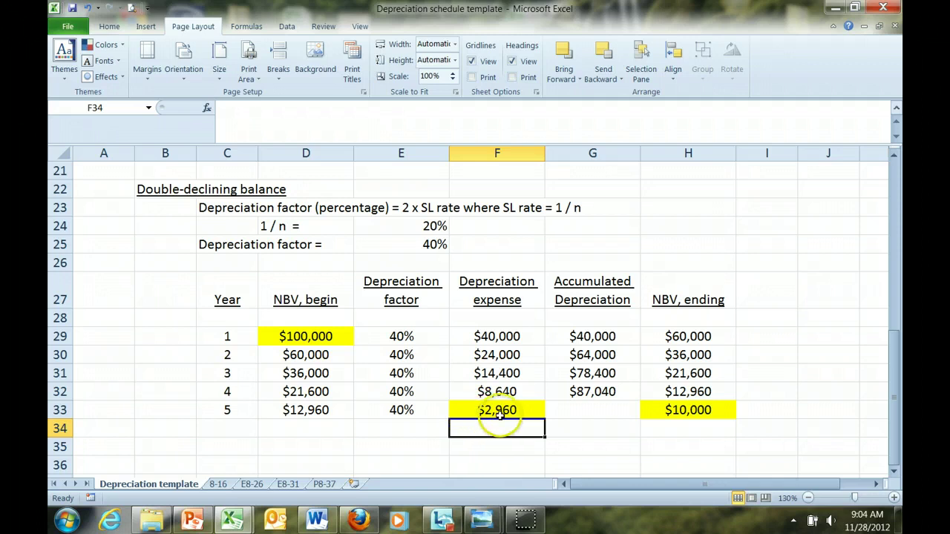
# - Calculate the year 5 accumulated depreciation in G33 by adding the year 5 expense to the prior balance, =G32+F33
pyautogui.click(599, 390)
pyautogui.press('Return')
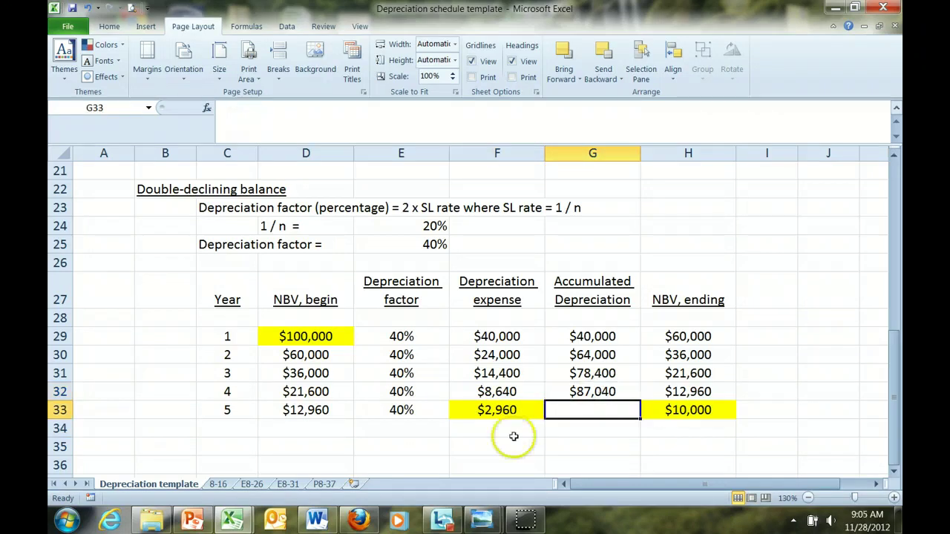
pyautogui.click(616, 413)
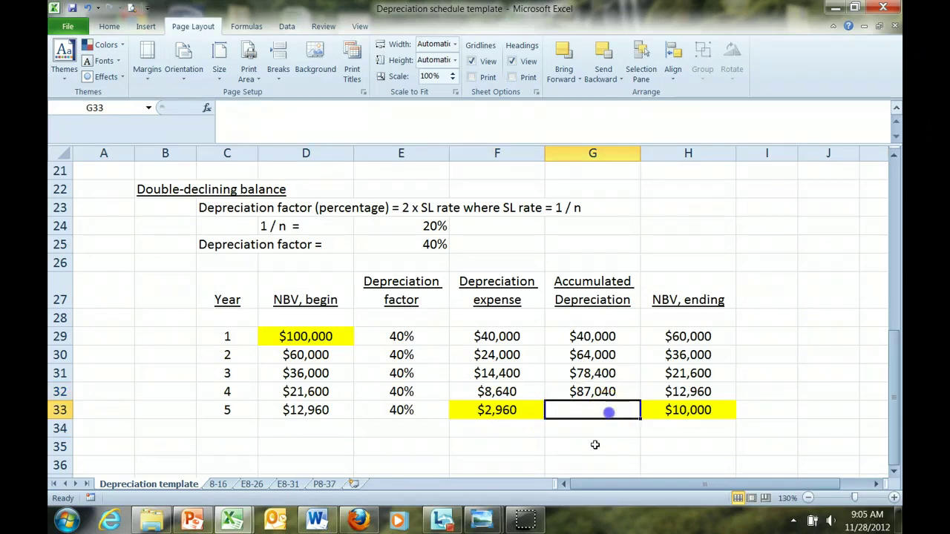
pyautogui.write('=')
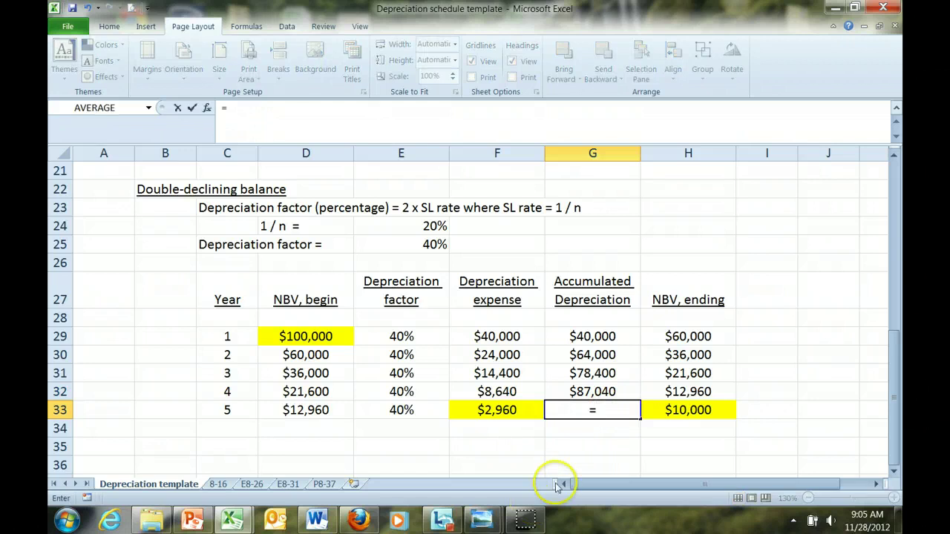
pyautogui.click(565, 392)
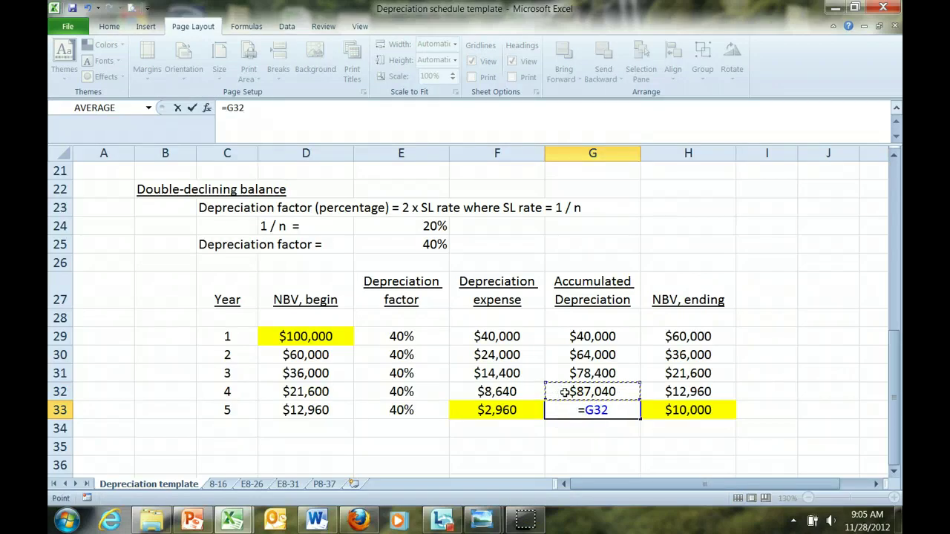
pyautogui.write('+')
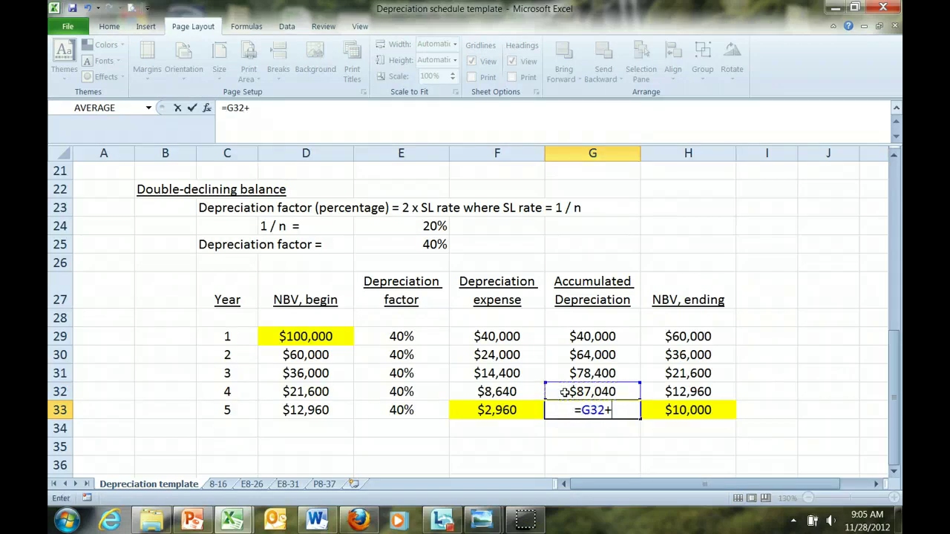
pyautogui.click(509, 410)
pyautogui.press('Return')
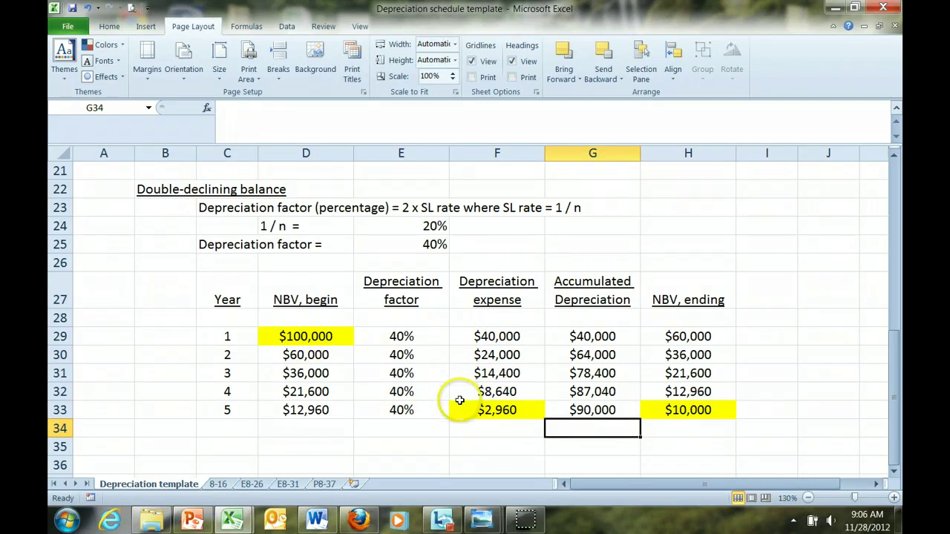
pyautogui.scroll(5, 460, 411)
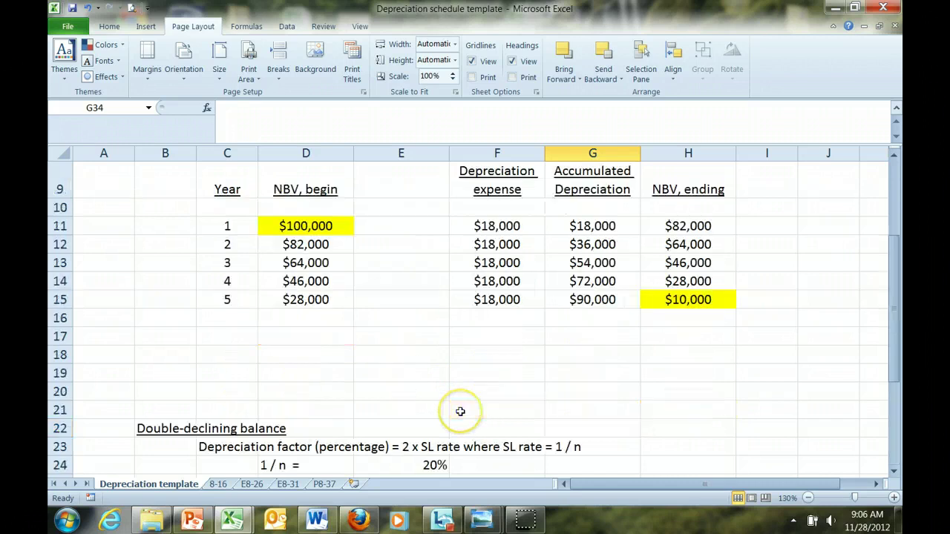